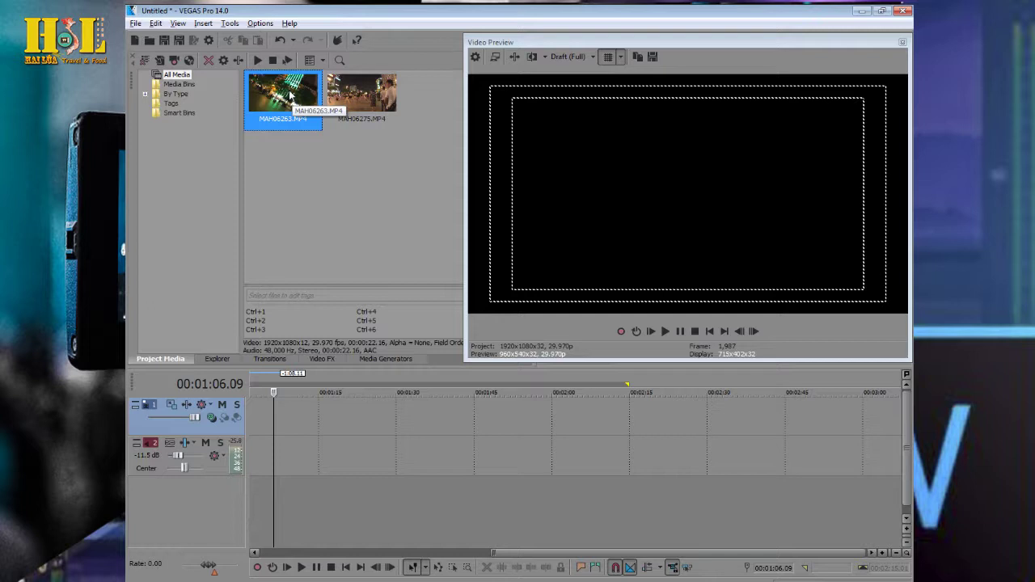
Browse the clips in the pho di bo folder with the built-in Explorer, narrowing the Video Preview window to show more thumbnails.
left_click(315, 208)
left_click(214, 360)
left_click(162, 358)
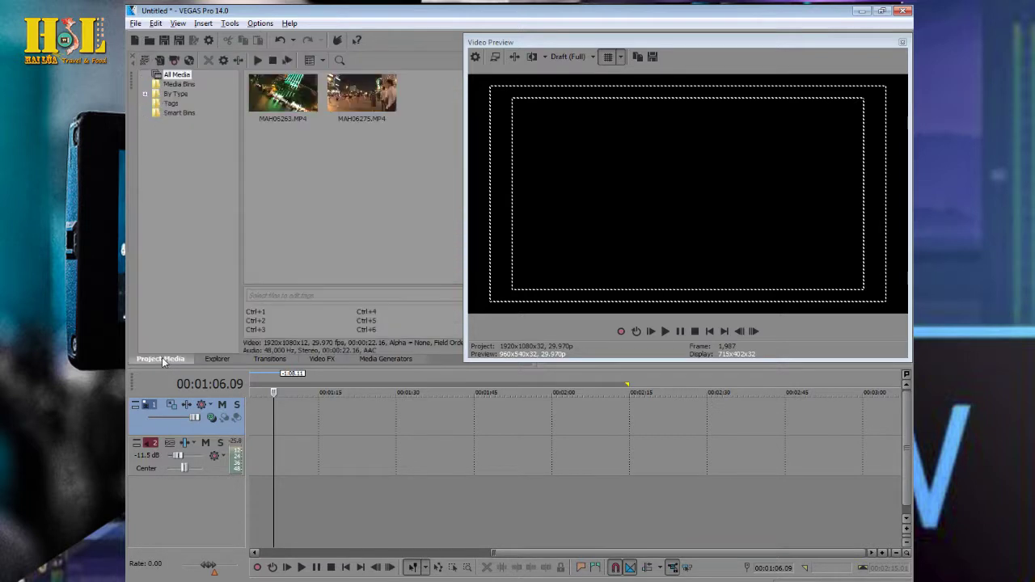
left_click(217, 360)
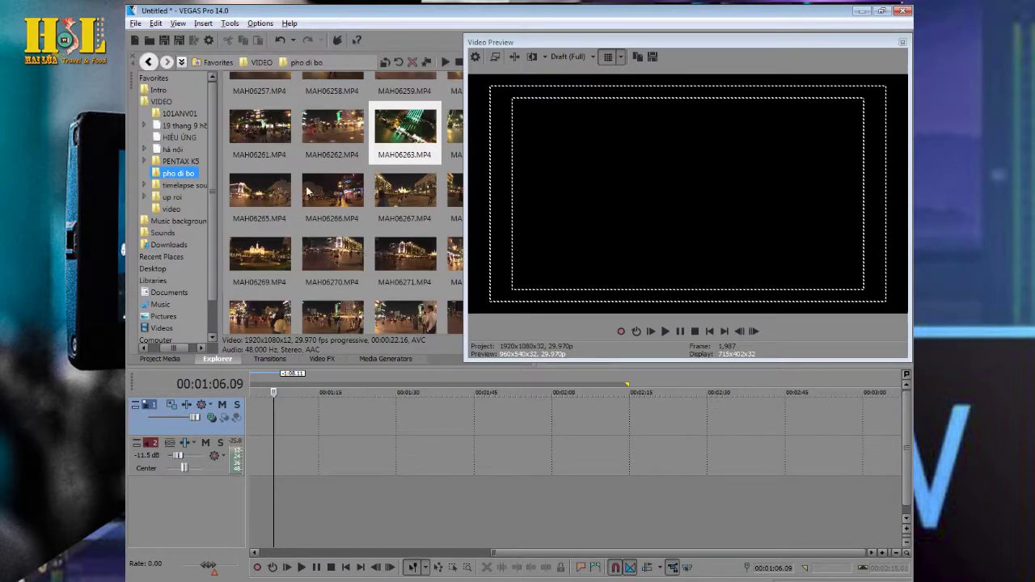
left_click(253, 139)
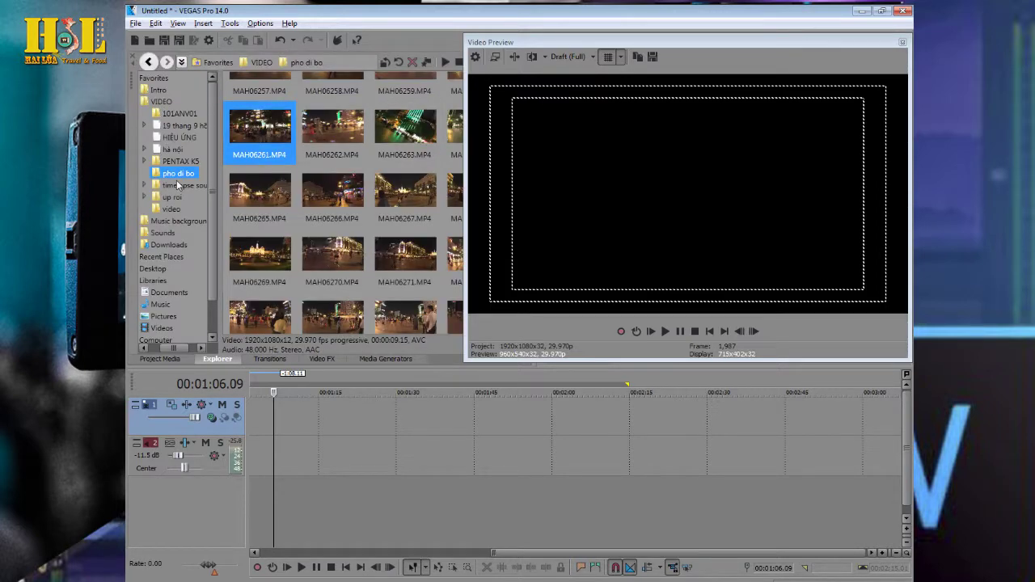
left_click(178, 175)
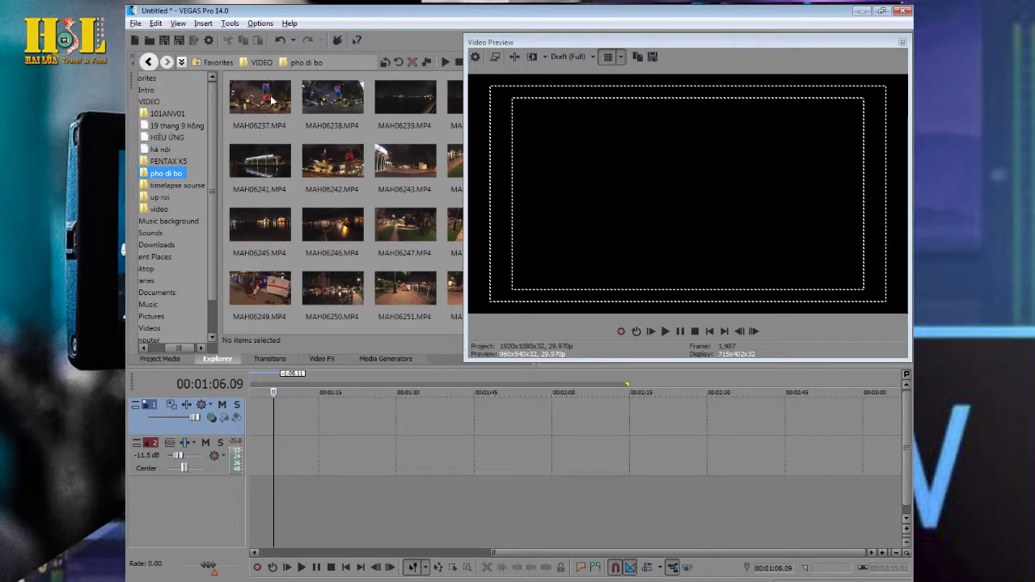
scroll(317, 136, "down", 7)
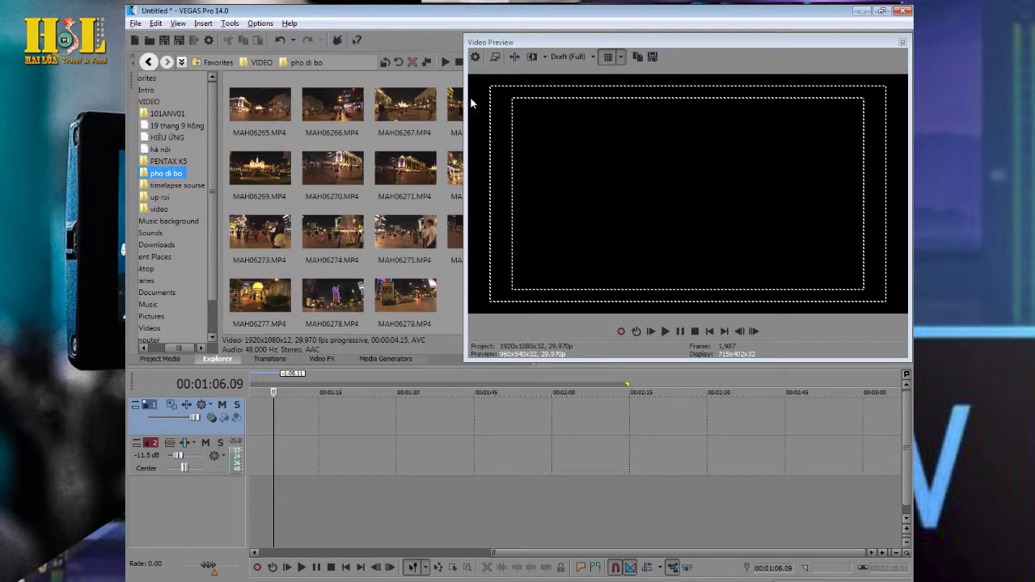
left_click_drag(473, 105, 520, 104)
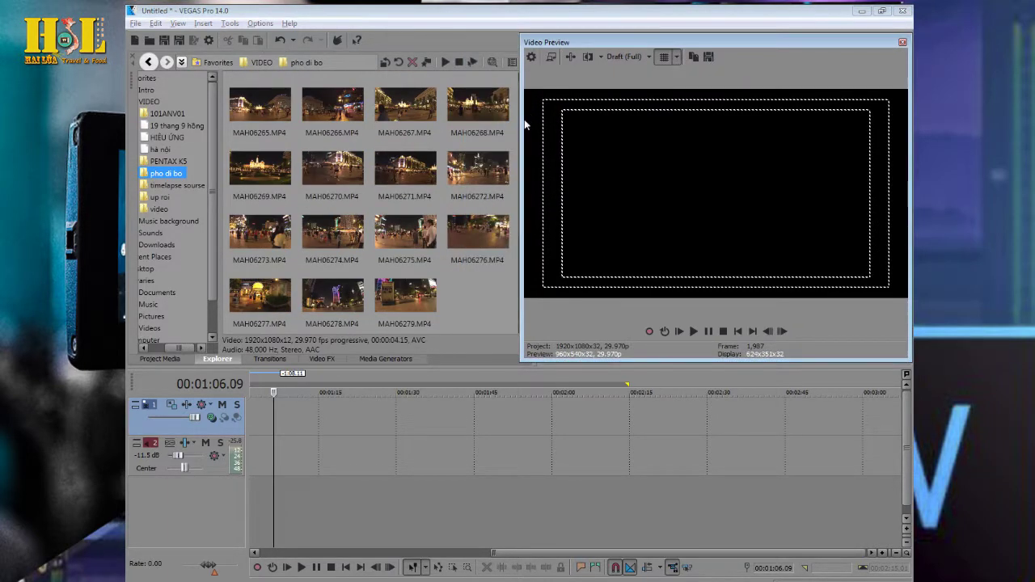
left_click(485, 282)
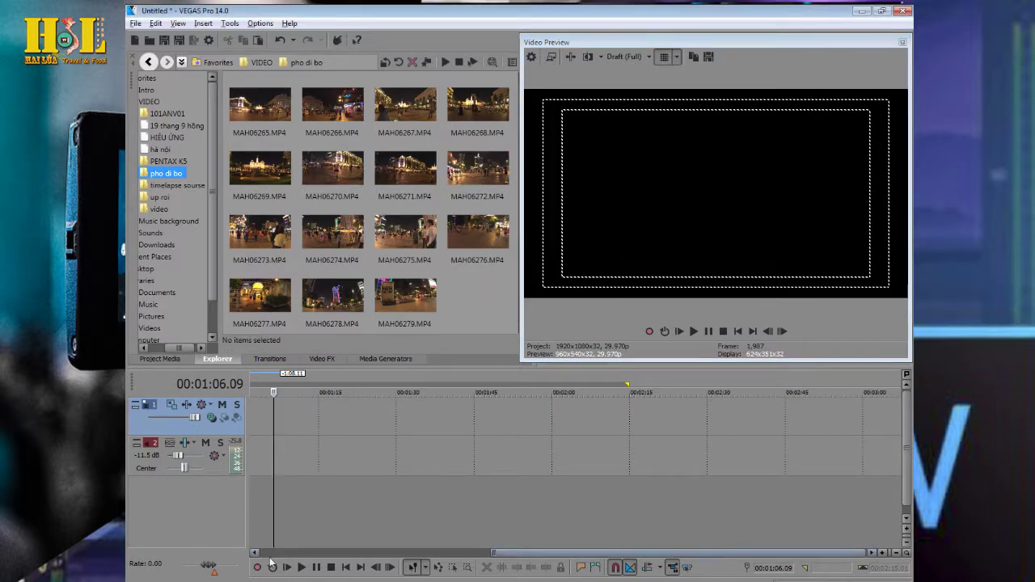
Switch to Windows Explorer, locate clip MAH06263 in the VIDEO > pho di bo folder, and place it on the VEGAS Pro timeline.
key("alt+Tab")
left_click(360, 240)
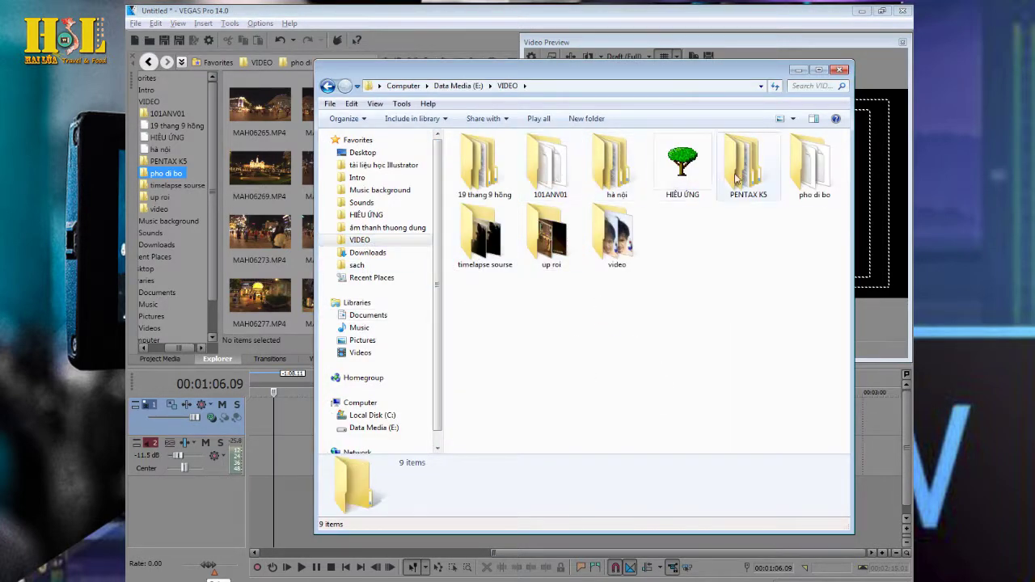
double_click(816, 164)
scroll(668, 313, "down", 12)
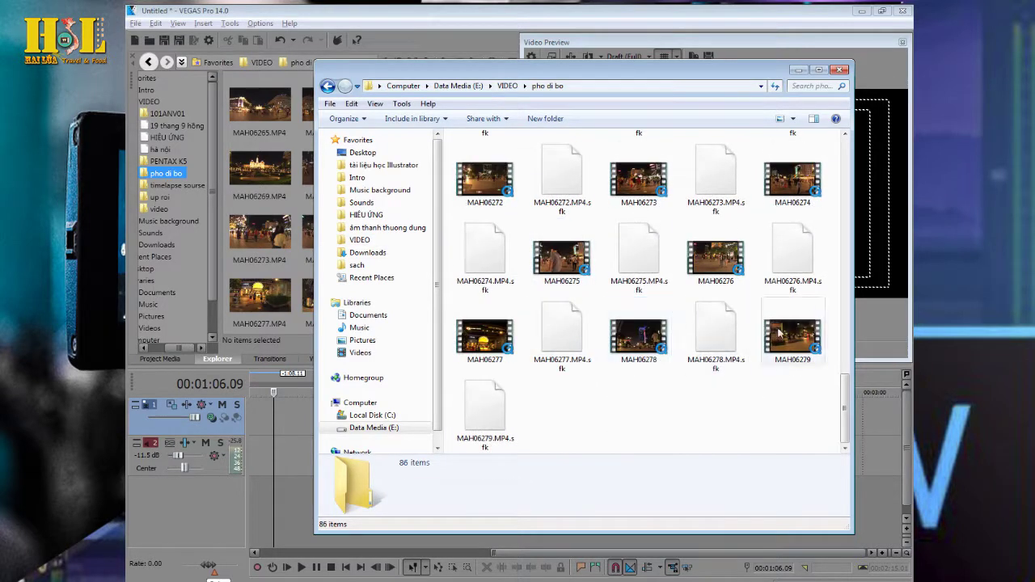
scroll(533, 368, "up", 3)
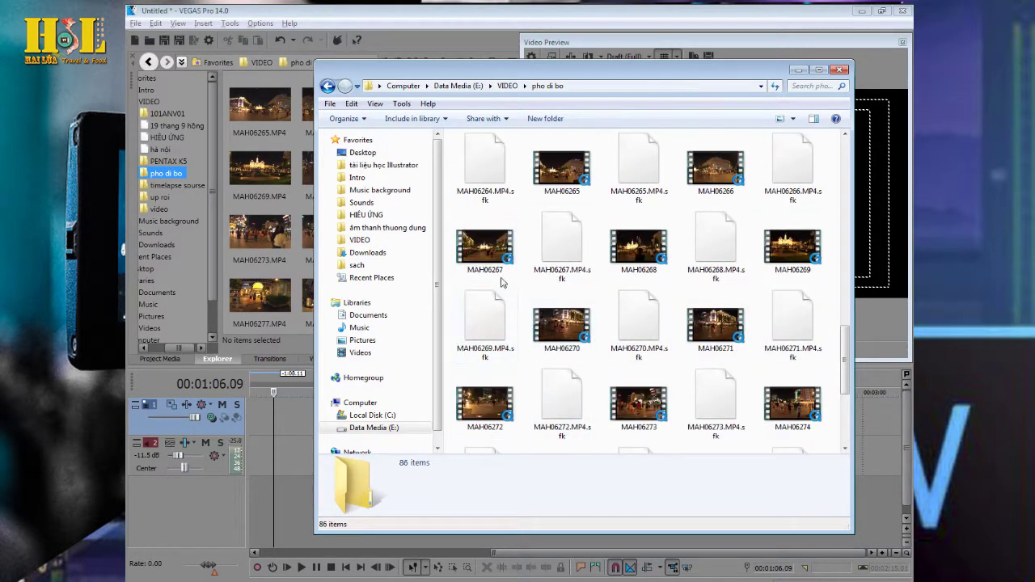
left_click(484, 243)
scroll(638, 299, "up", 3)
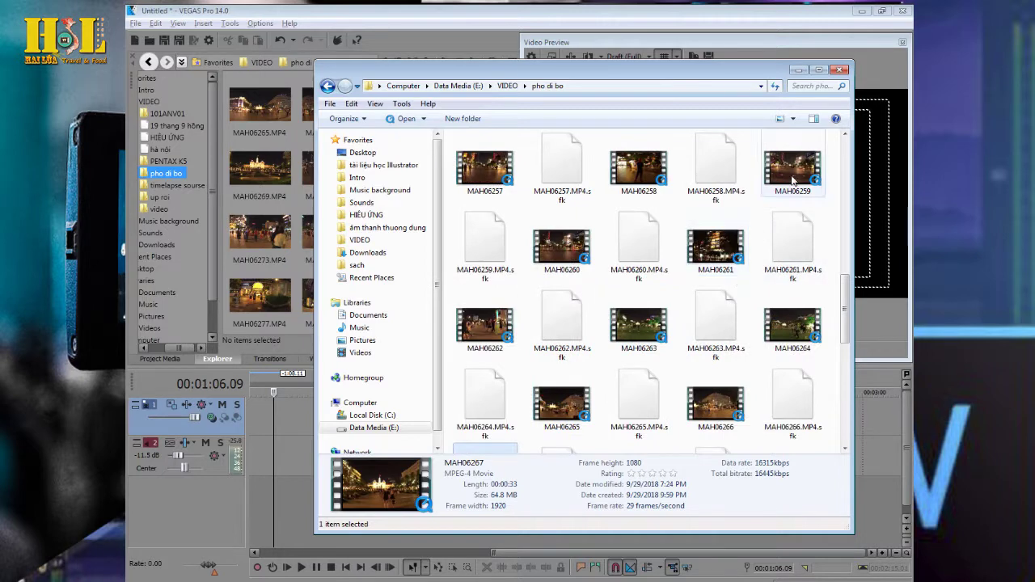
left_click(639, 335)
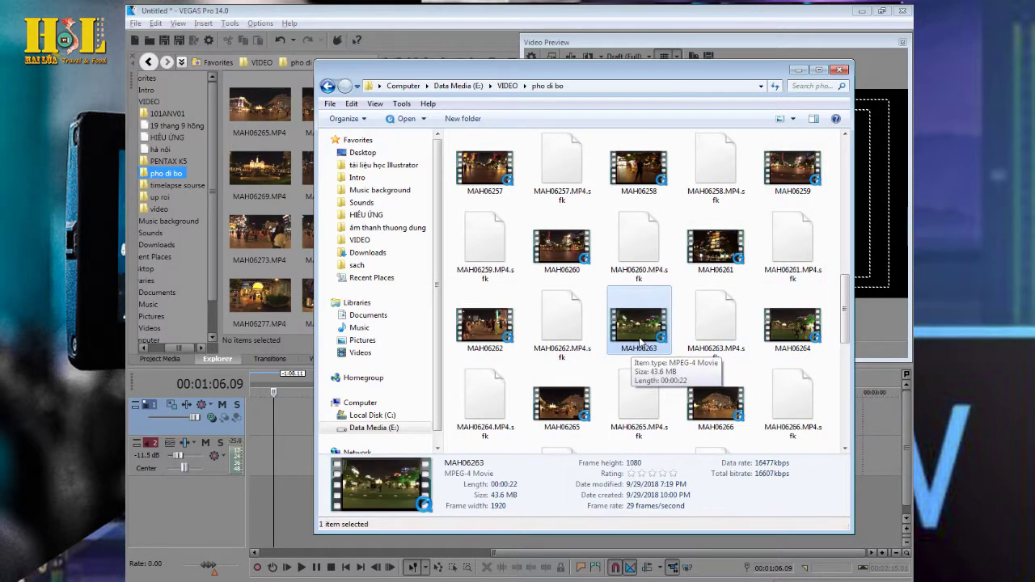
left_click_drag(644, 331, 356, 428)
Move the clip to the very start of the timeline and shorten the loop region to the clip's end.
left_click_drag(466, 564, 296, 560)
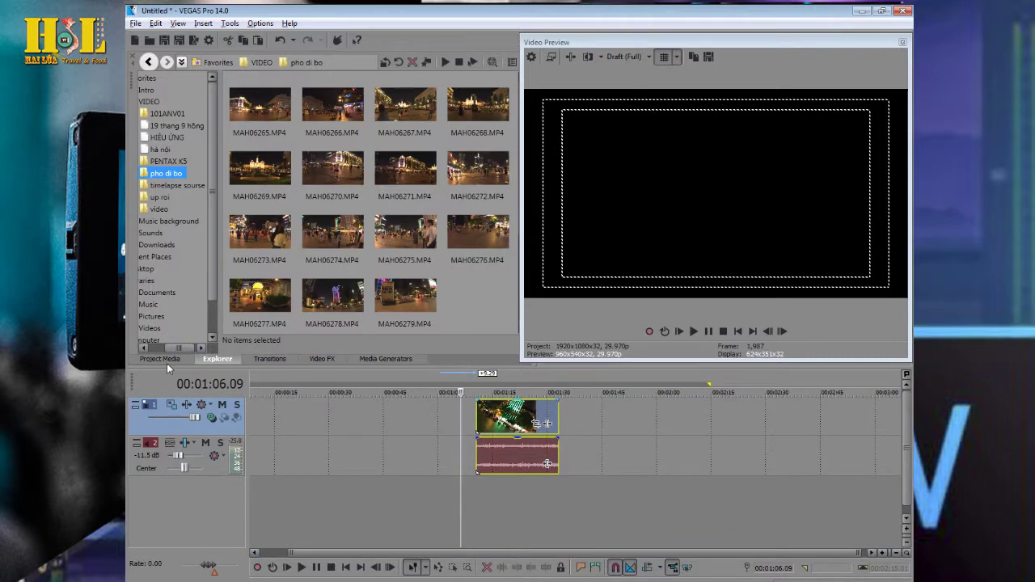
mouse_move(518, 425)
left_mouse_down()
mouse_move(266, 425)
mouse_move(517, 425)
left_mouse_up()
left_click_drag(300, 558, 274, 555)
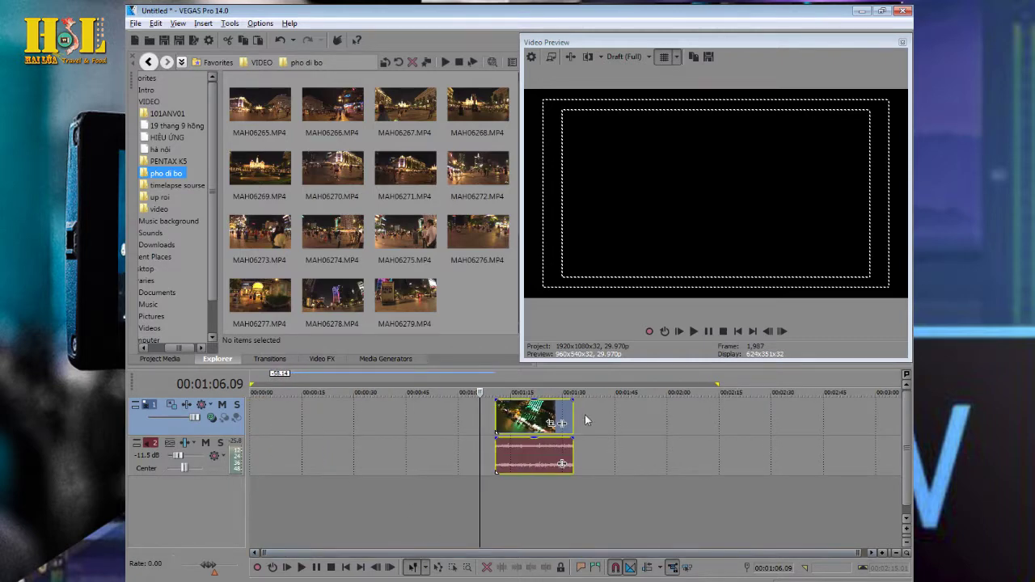
left_click_drag(524, 416, 267, 416)
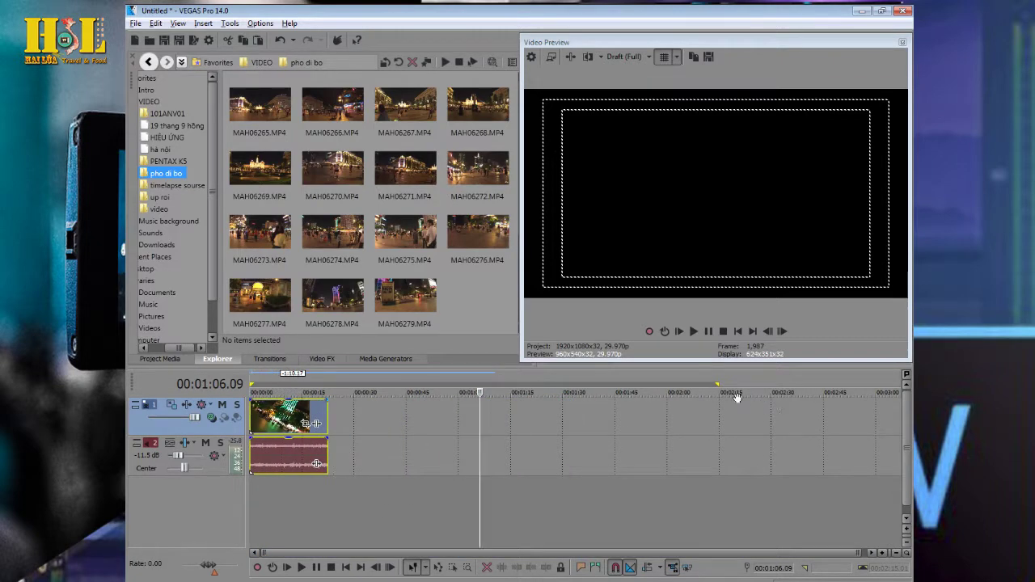
left_click_drag(728, 392, 366, 399)
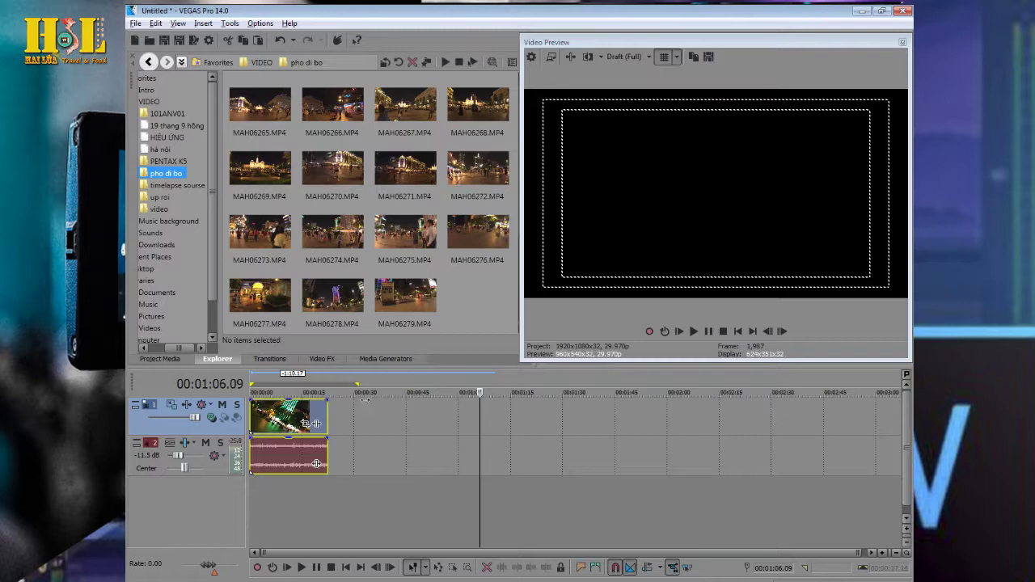
Play the clip from the beginning in an enlarged Video Preview window, pausing at about 20 seconds.
left_click(255, 377)
left_click_drag(518, 365, 317, 501)
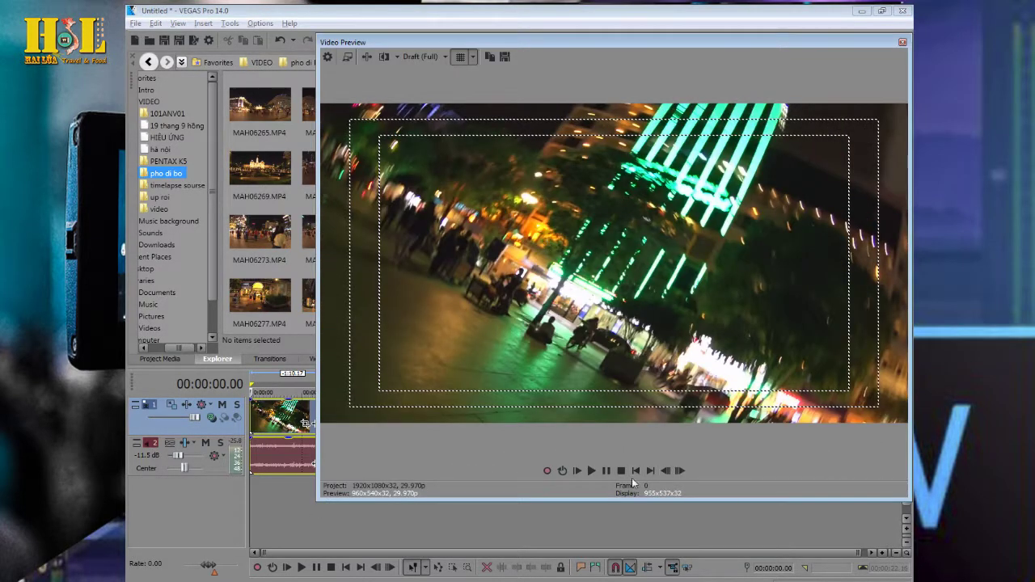
left_click(591, 472)
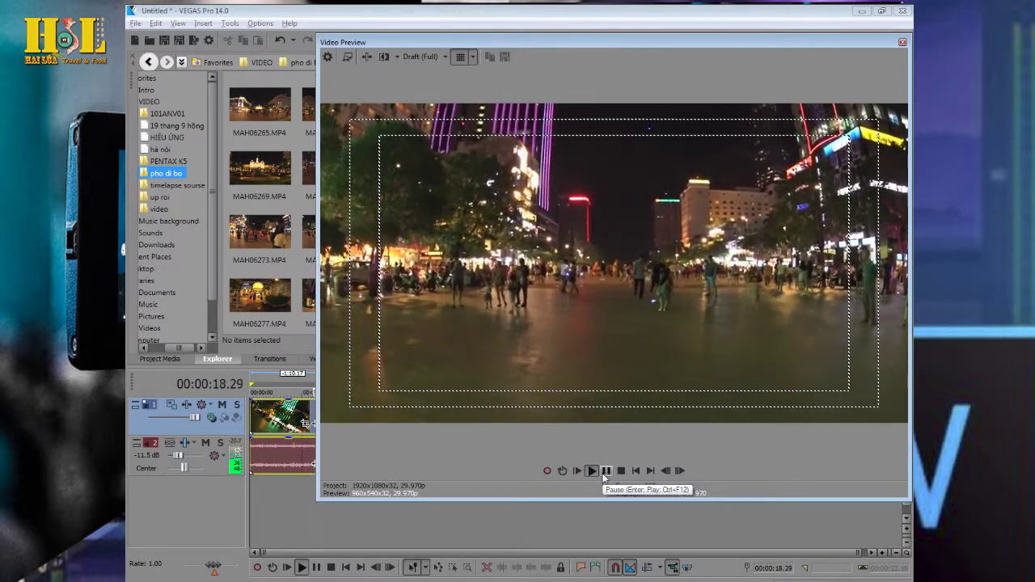
left_click(607, 471)
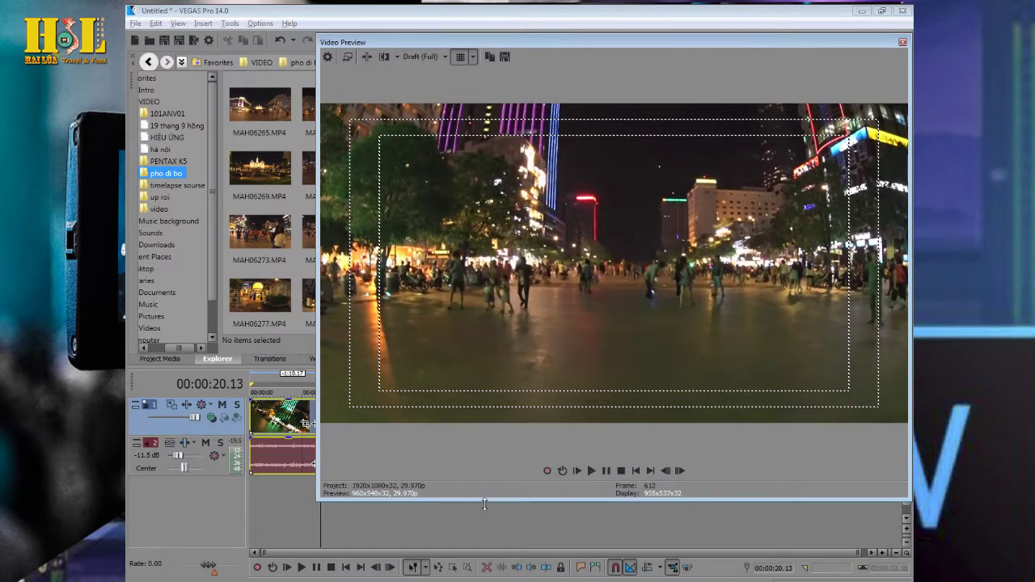
Shrink the Video Preview window to uncover the timeline and play the clip from about 20 seconds through its end.
left_click_drag(485, 505, 497, 372)
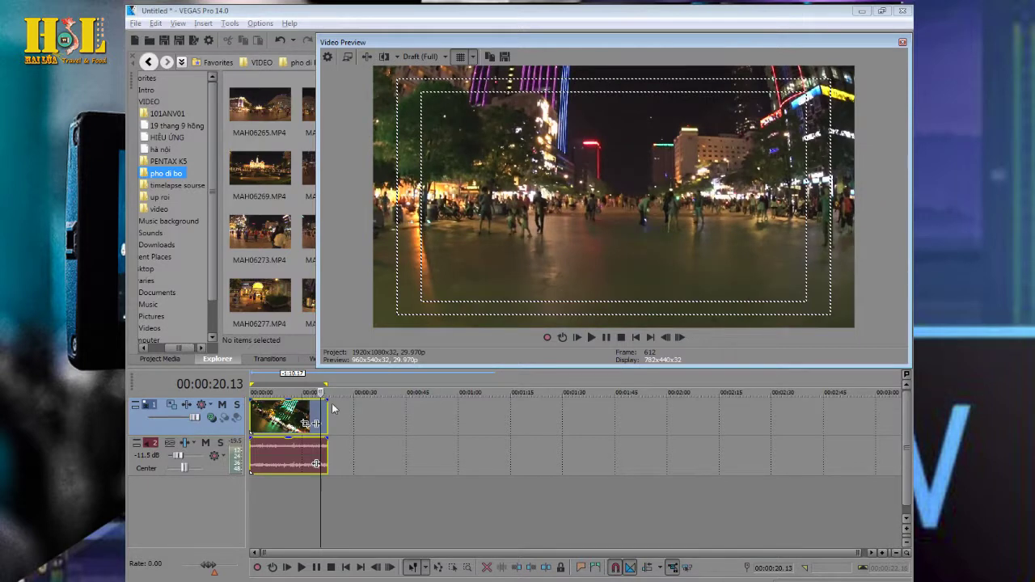
left_click(884, 554)
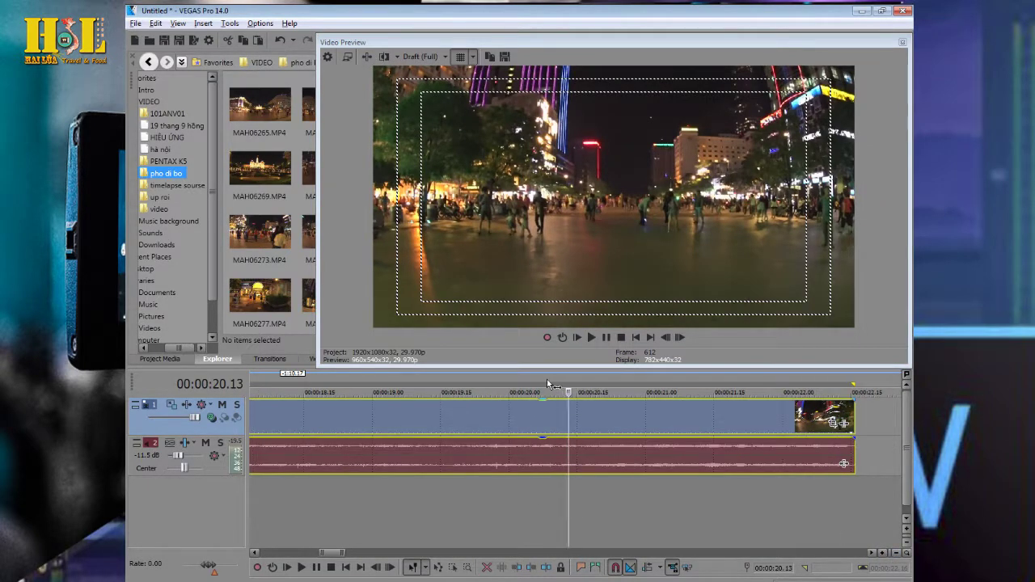
left_click(548, 383)
left_click(592, 337)
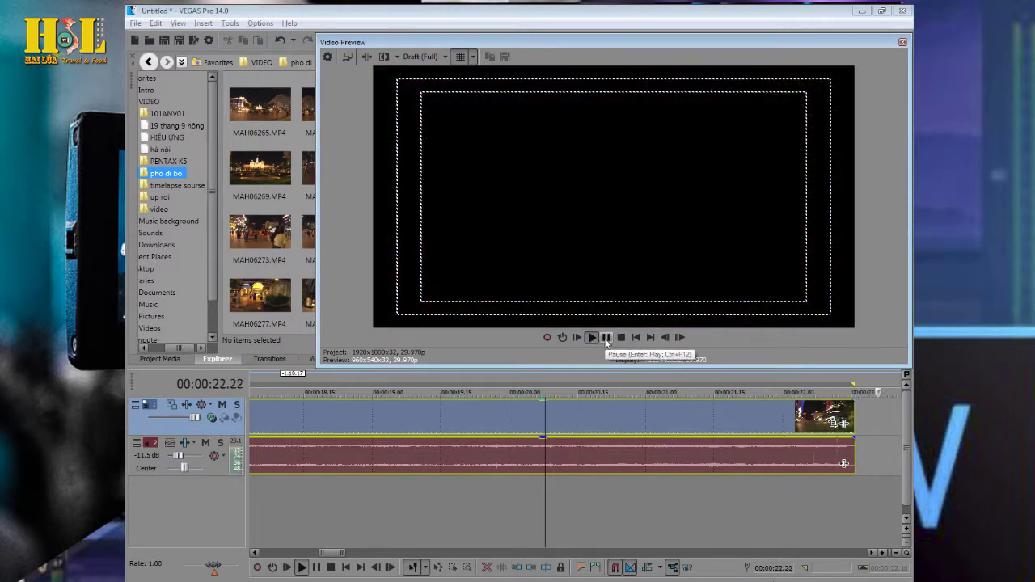
left_click(606, 338)
Replay the clip's final seconds twice from about 18 seconds, then park the playback cursor at about 21 seconds.
double_click(342, 557)
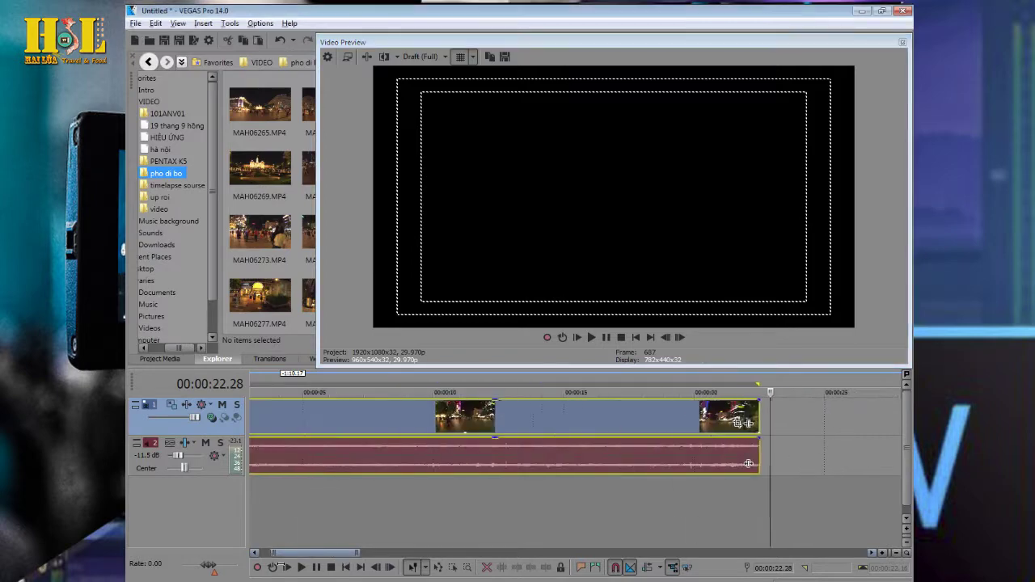
left_click(657, 375)
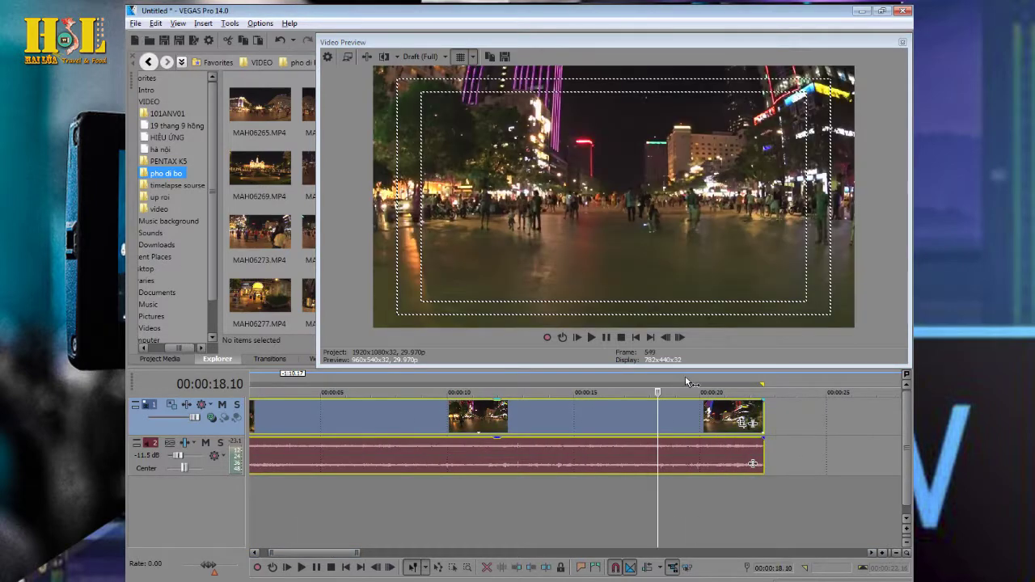
left_click(592, 337)
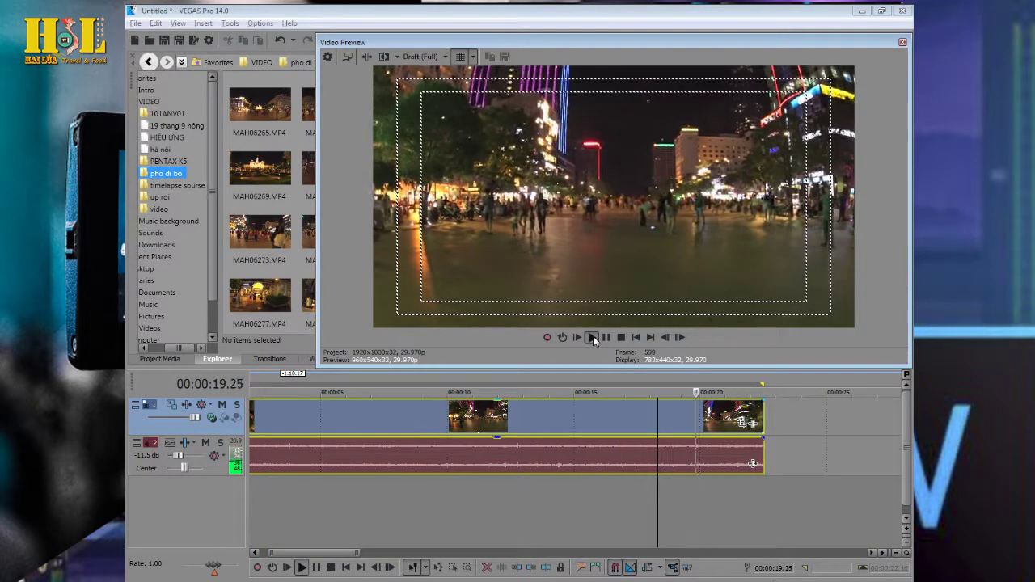
left_click(605, 338)
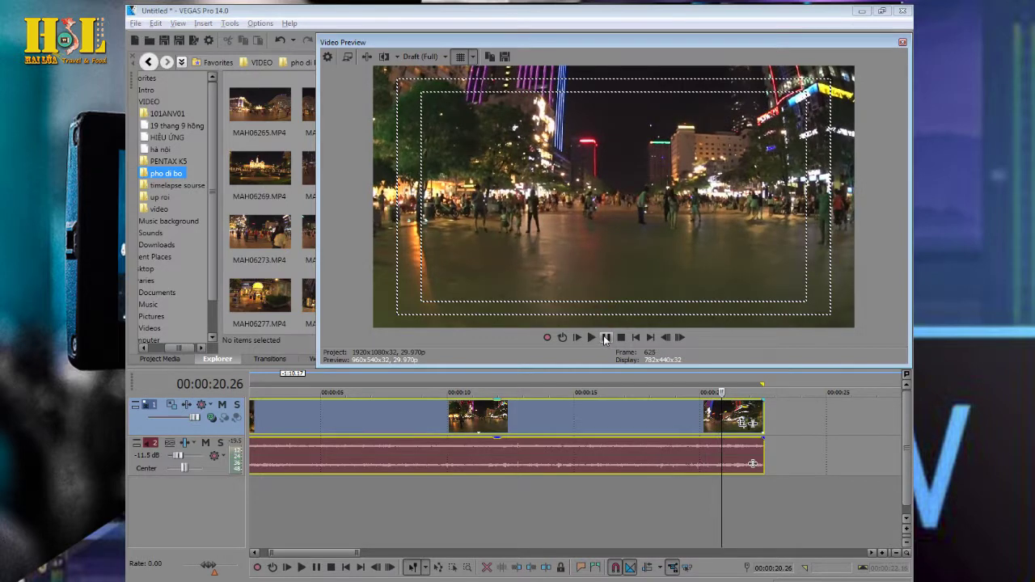
left_click(668, 383)
left_click(591, 338)
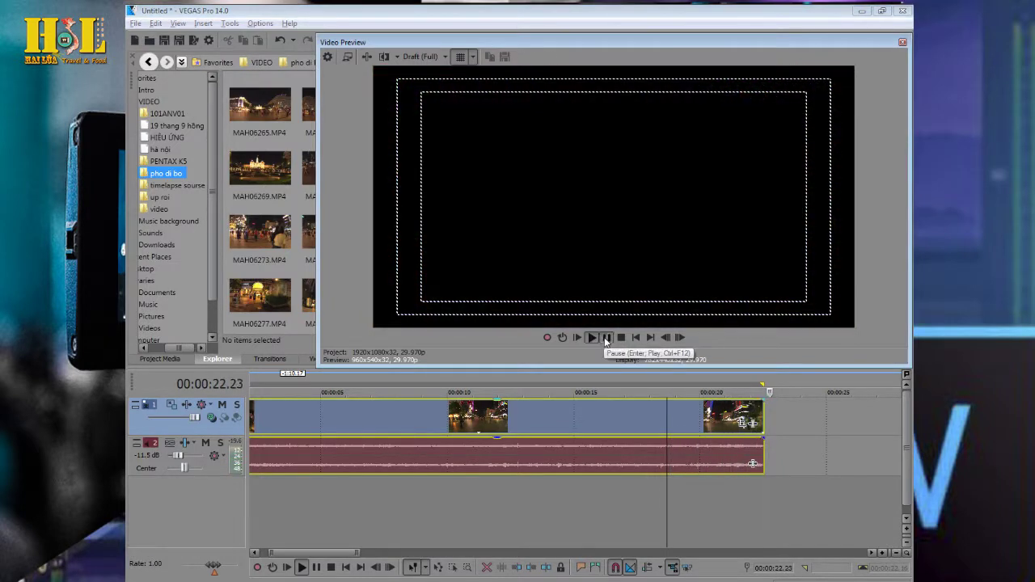
left_click(606, 339)
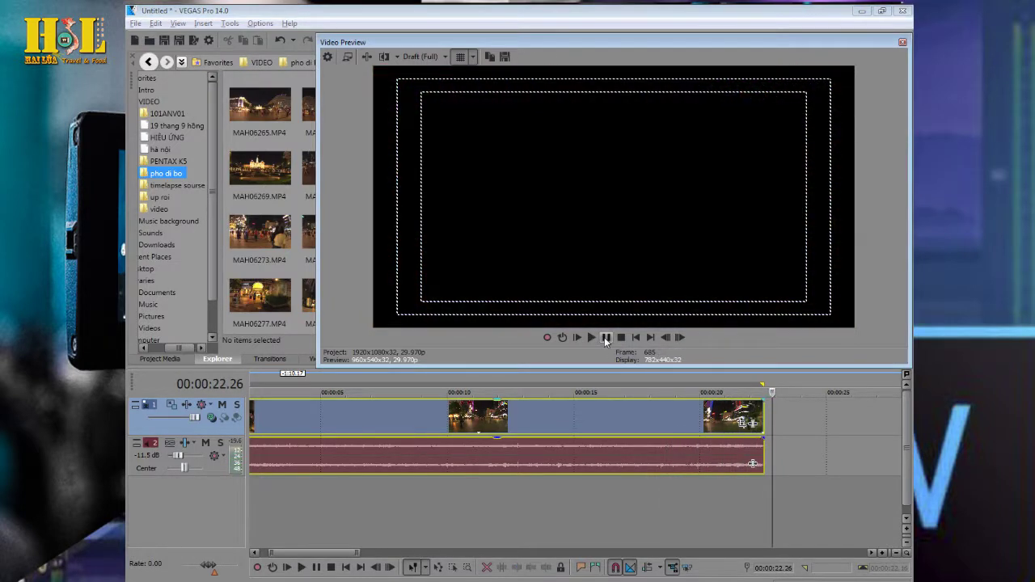
left_click(726, 381)
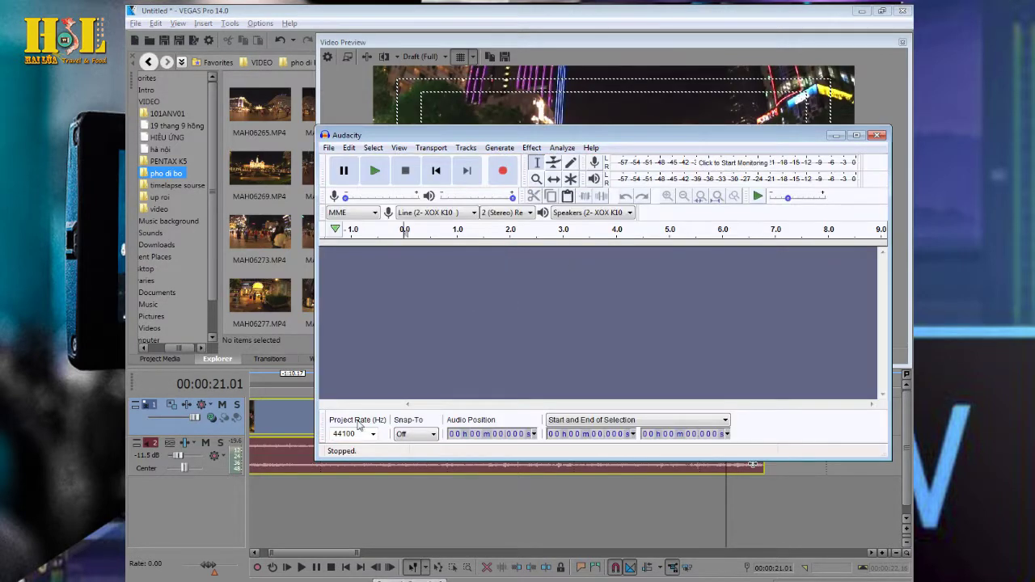
Import MAH06263 from the Windows Explorer folder into Audacity as an audio track and maximize the Audacity window.
key("alt+Tab")
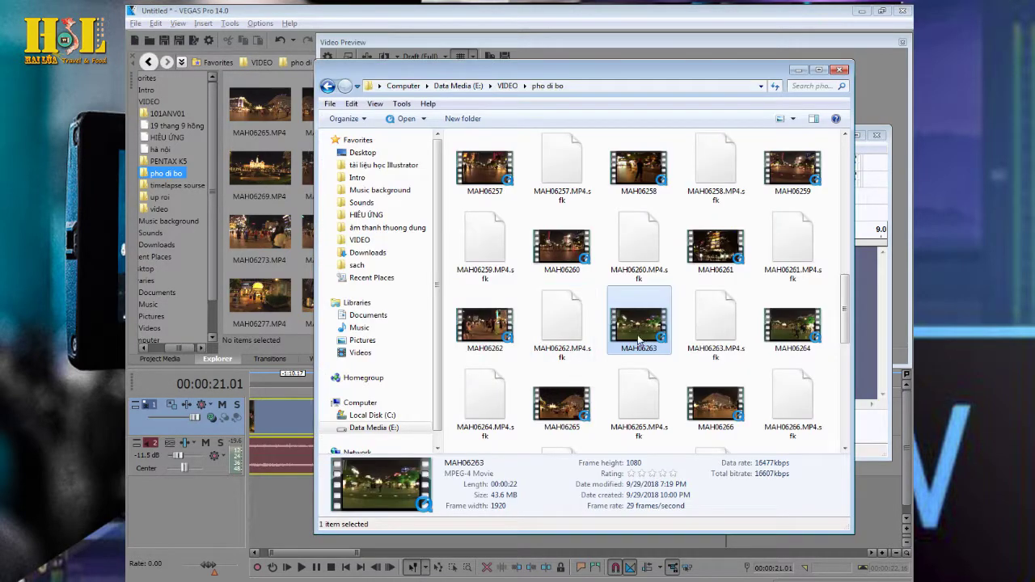
left_click_drag(678, 77, 489, 51)
left_click_drag(449, 300, 729, 299)
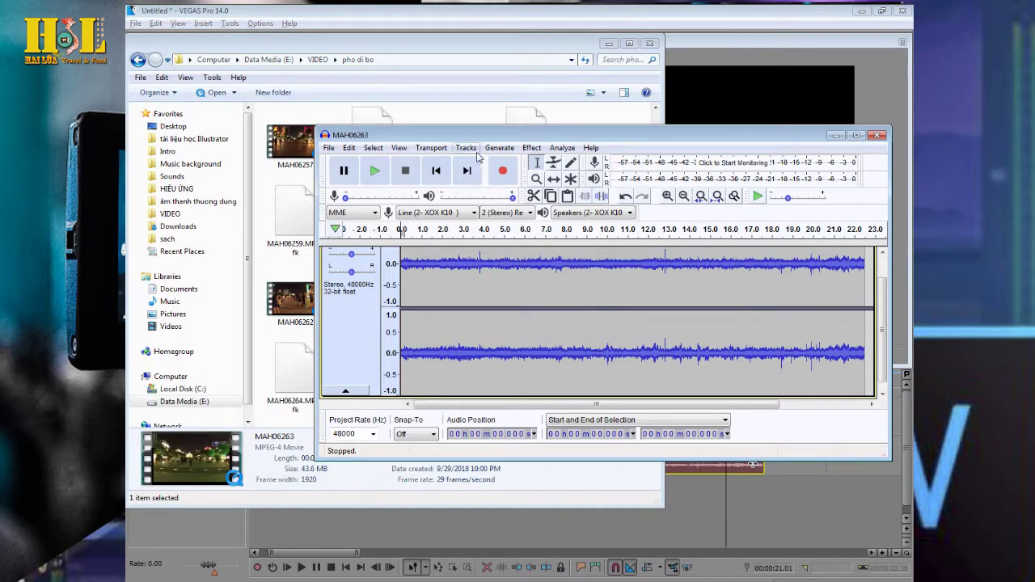
left_click(858, 136)
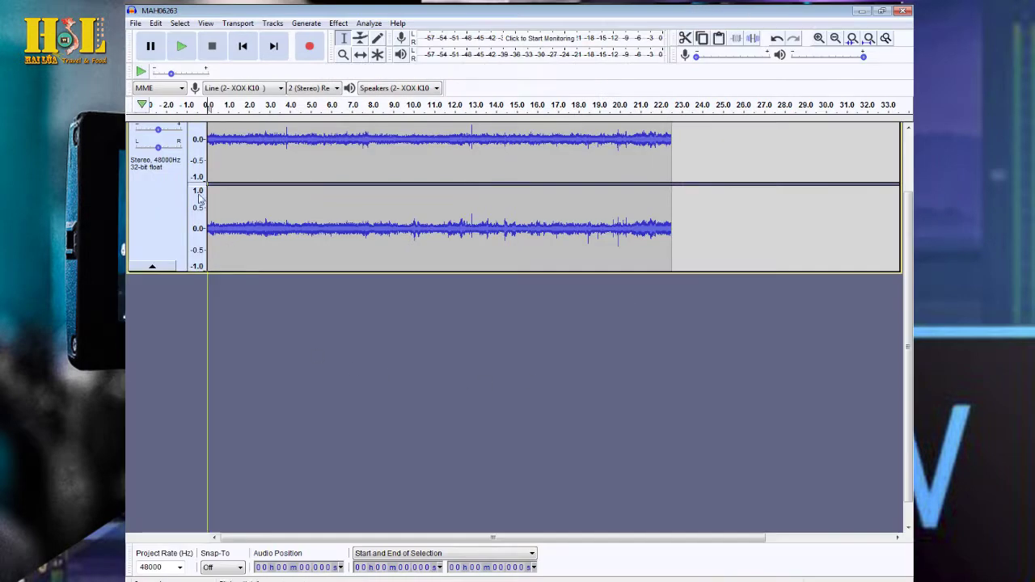
Raise the MAH06263 track's gain and listen to the audio from the start and again from about 2.3 seconds.
left_click_drag(156, 134, 175, 132)
left_click(210, 157)
key("space")
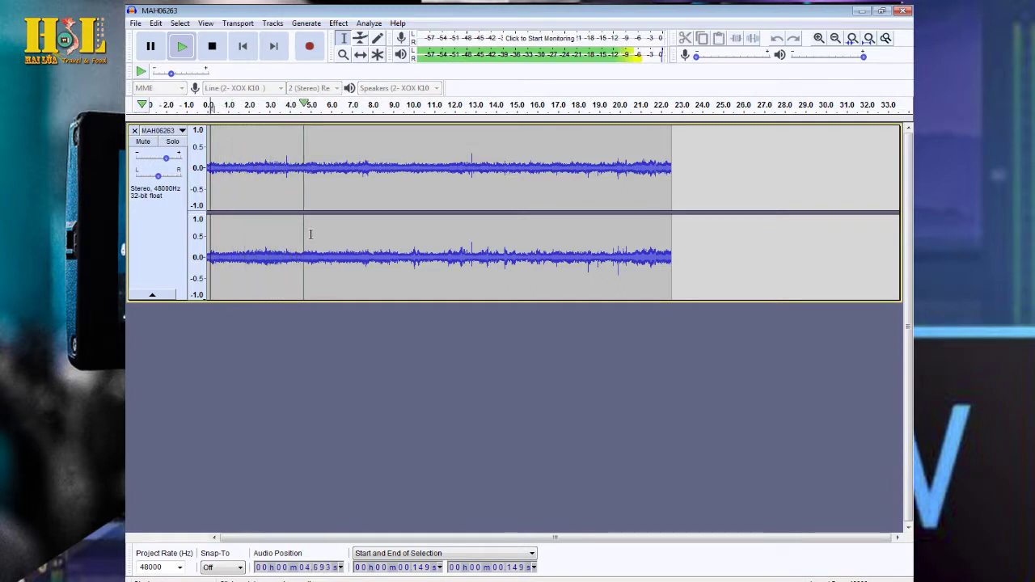
key("space")
left_click(254, 182)
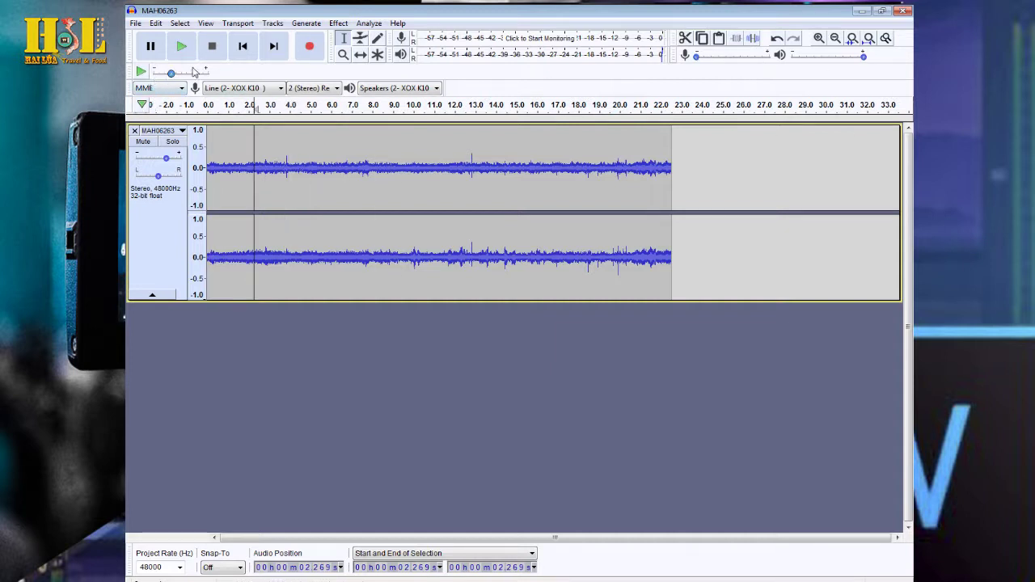
key("space")
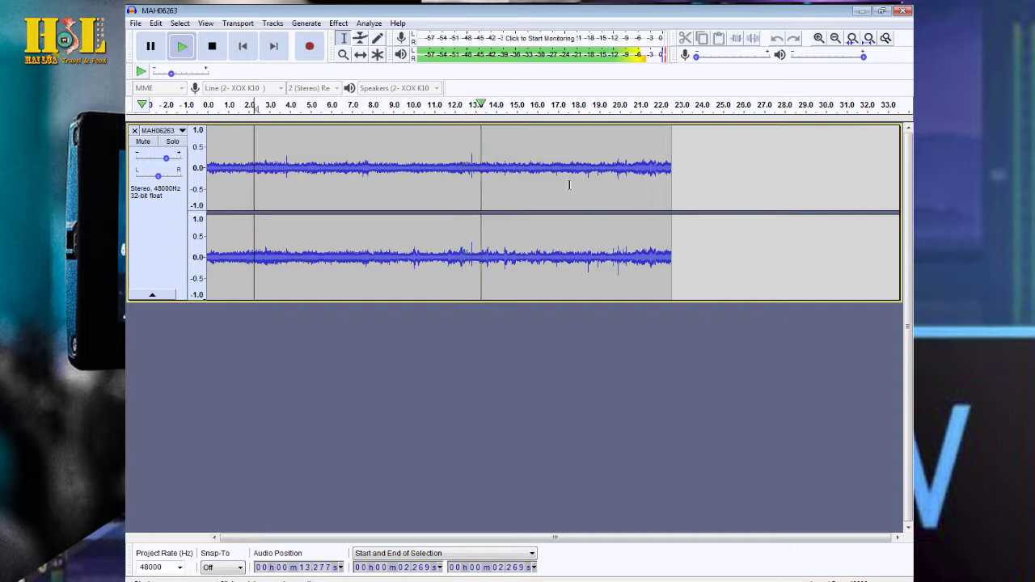
Listen to the MAH06263 track in Audacity from about 14.5 seconds and stop the playback.
key("space")
left_click(504, 187)
key("space")
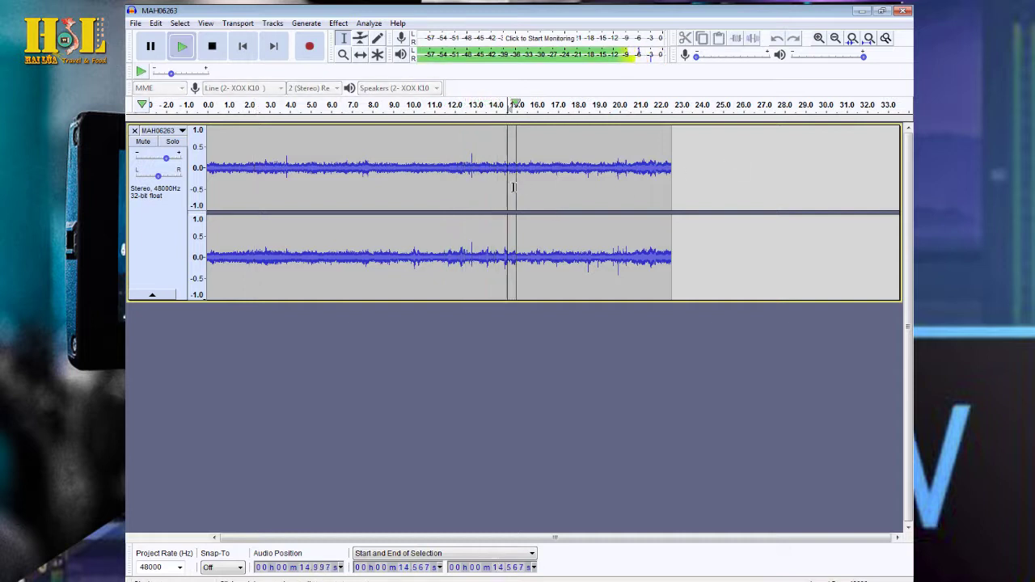
key("space")
key("space")
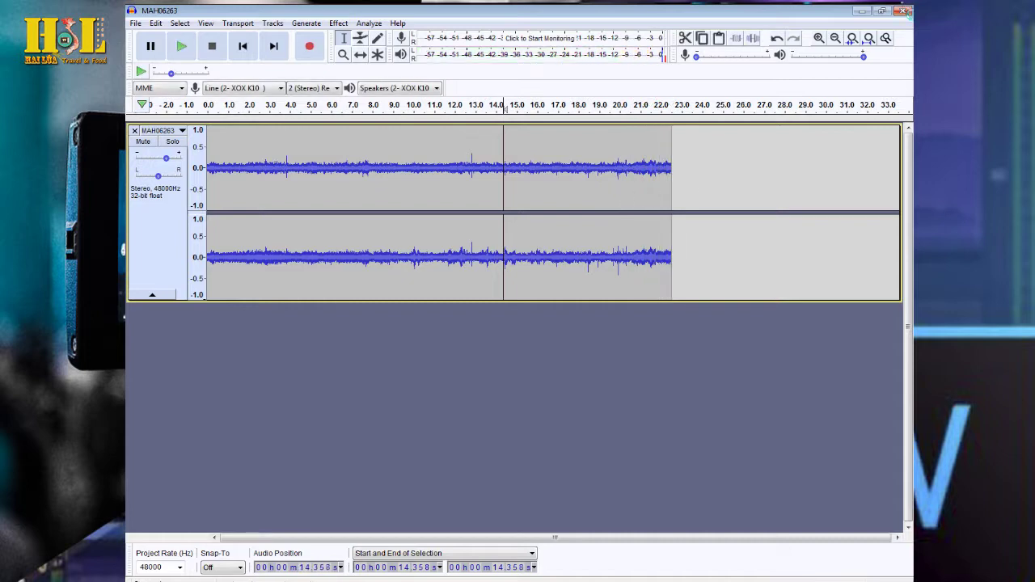
Close Audacity and switch back to VEGAS Pro, placing the playback cursor at about 20 seconds on the timeline.
left_click(904, 12)
left_click(569, 303)
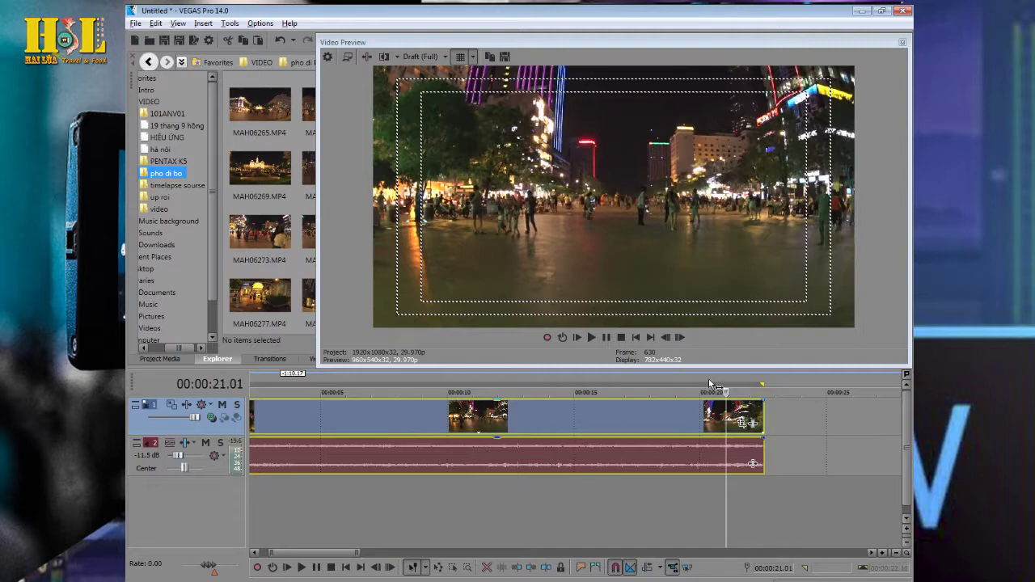
left_click(709, 378)
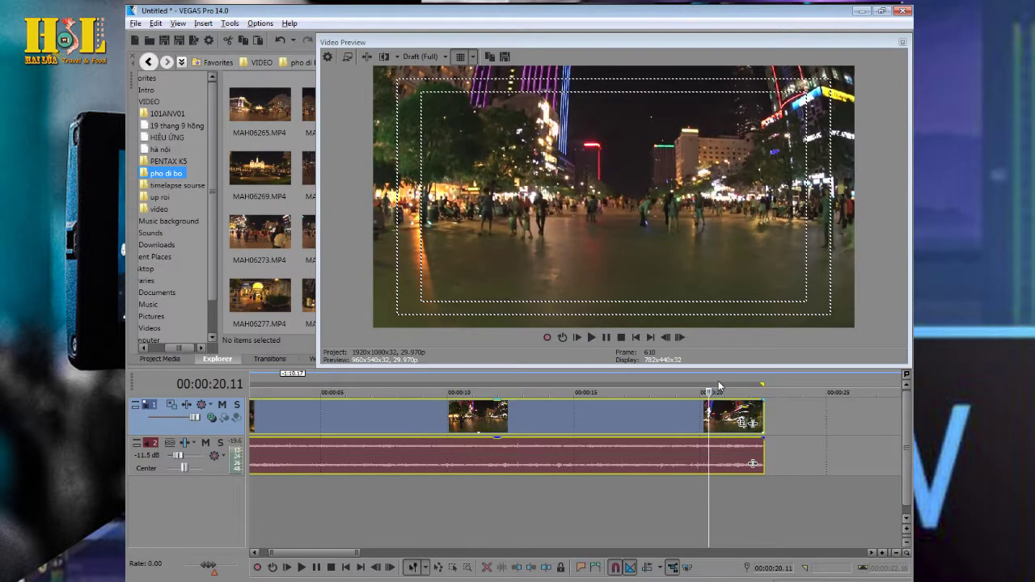
Replay the end of the clip from about 20, 19 and 18 seconds to check its footage and sound.
key("space")
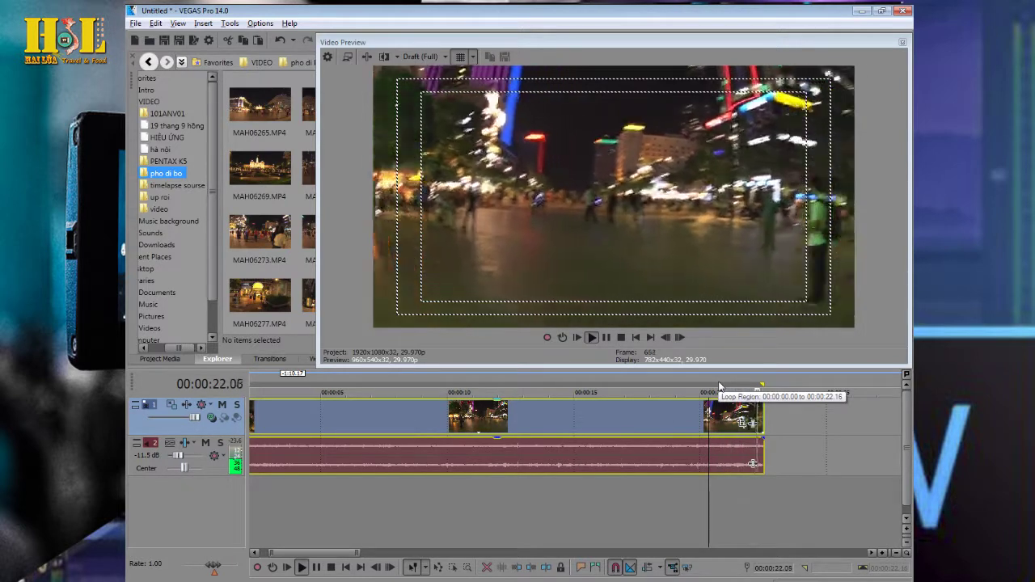
left_click(673, 378)
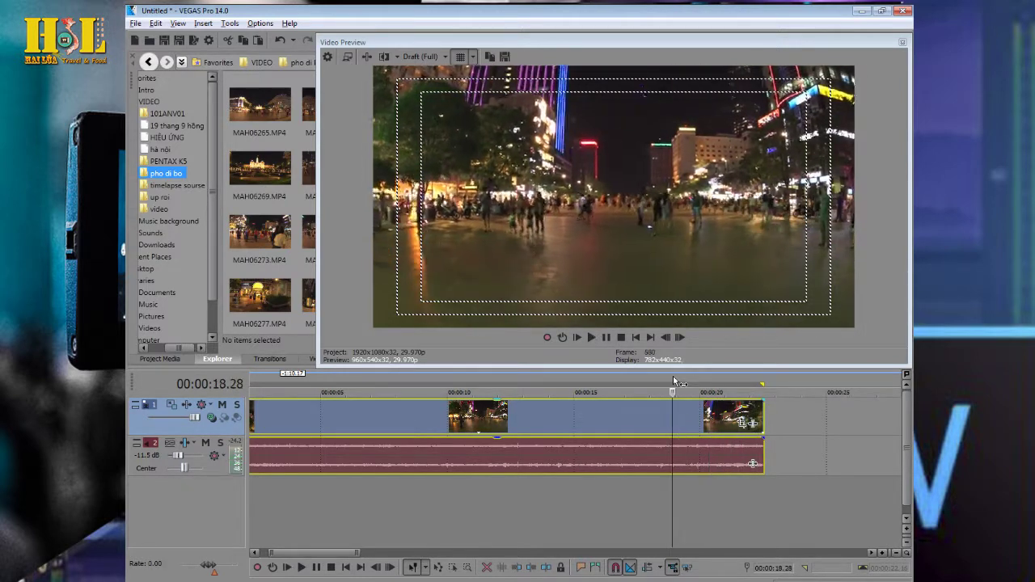
key("space")
left_click(659, 376)
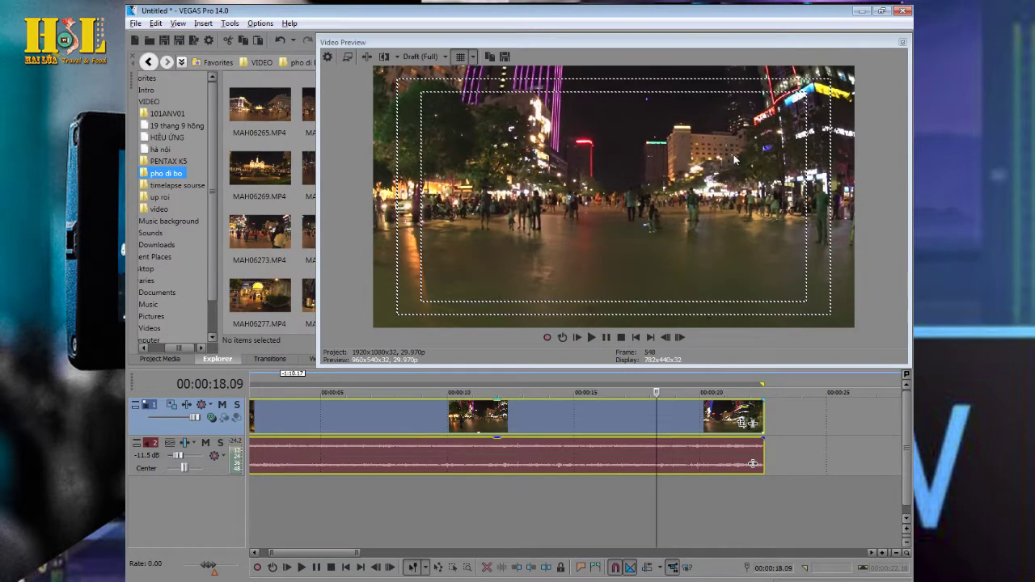
key("space")
key("space")
Time-stretch the clip on the timeline so it ends at about 1 min 30 s, and extend the loop region to its end.
left_click(569, 416)
left_click_drag(351, 551, 639, 553)
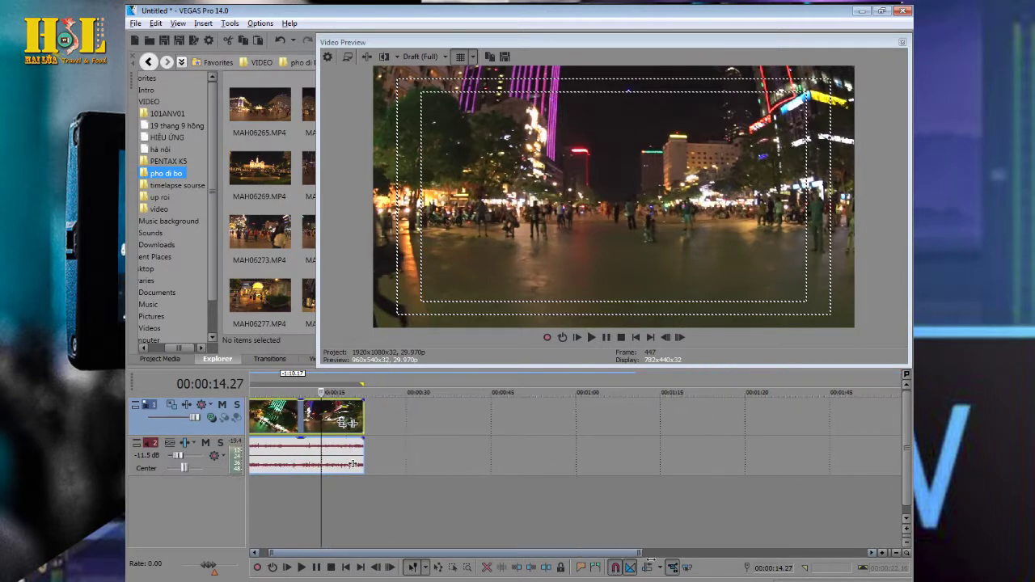
left_click(345, 420)
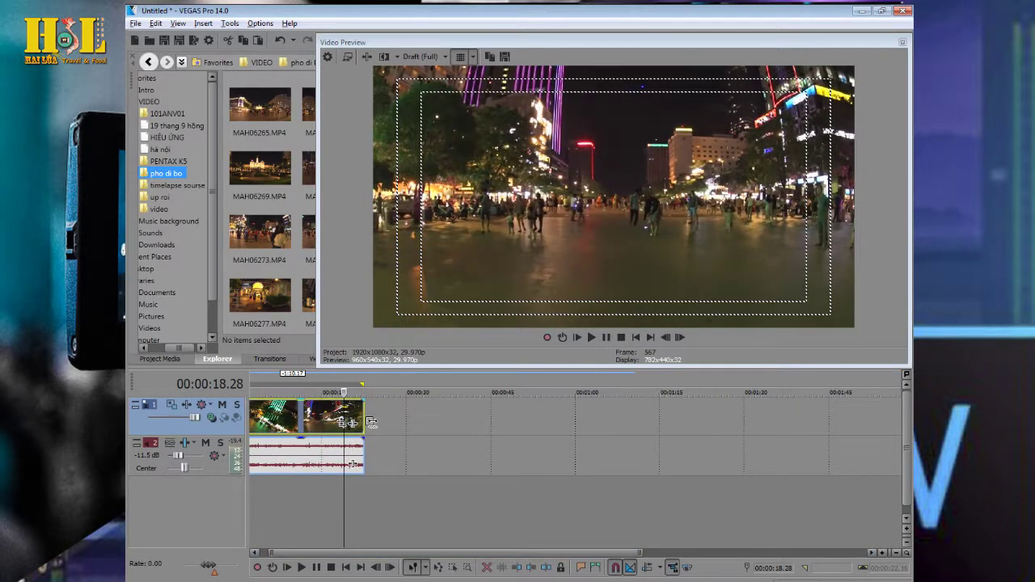
left_click_drag(355, 422, 732, 422)
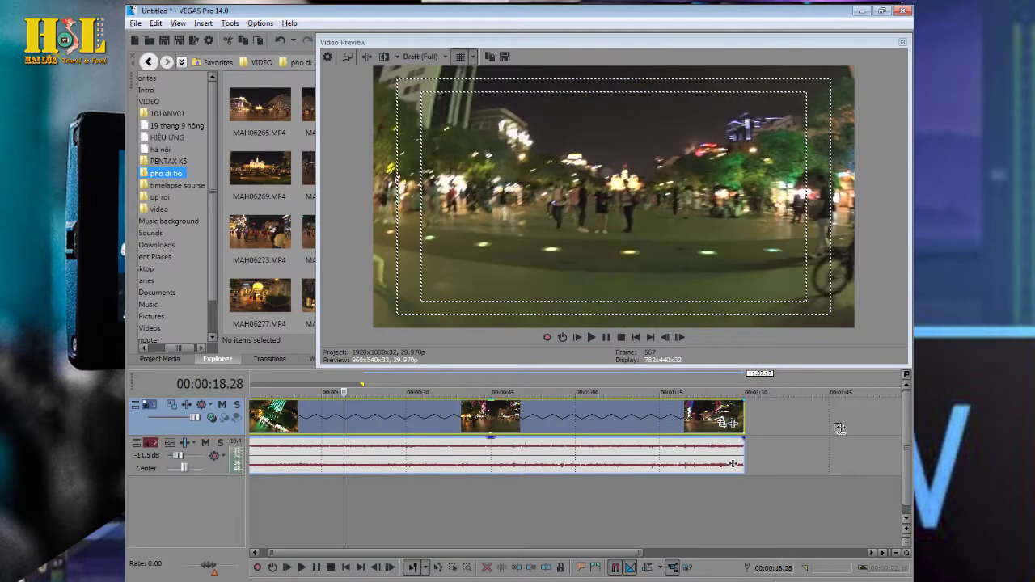
left_click_drag(362, 386, 752, 393)
Set the video preview quality to Best (Full).
left_click(443, 56)
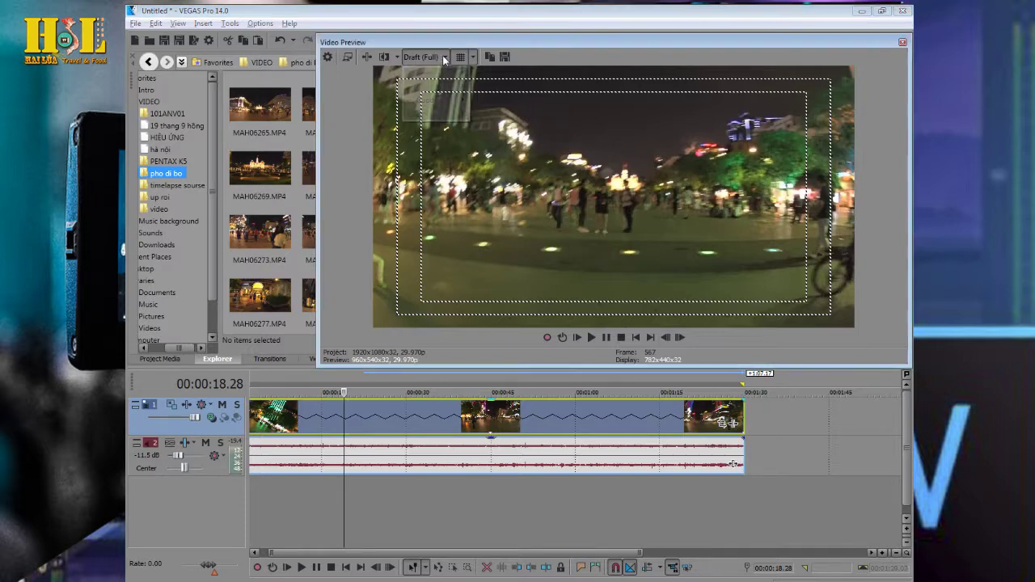
mouse_move(455, 108)
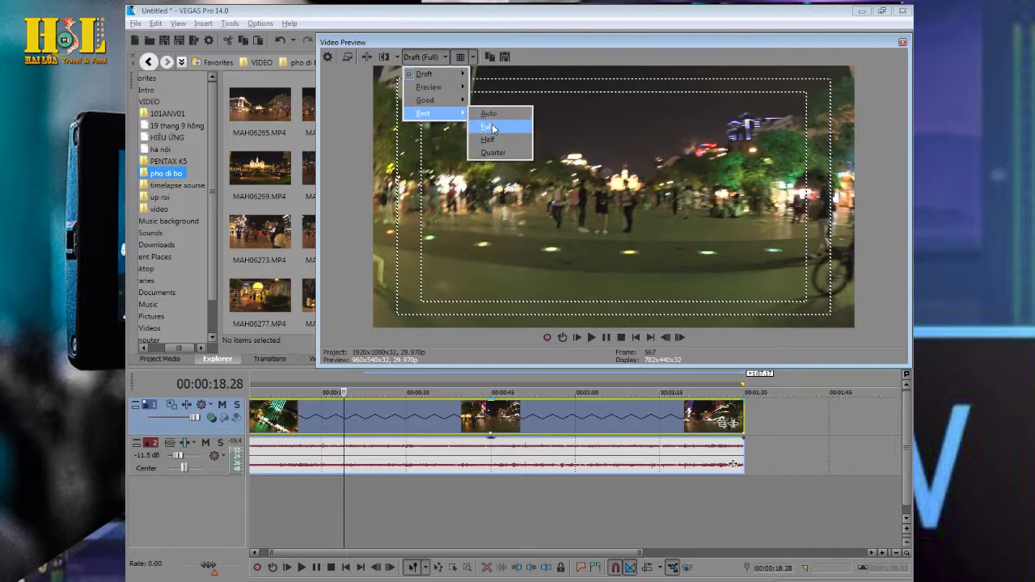
left_click(492, 127)
Save the project in My Documents as "soi clip".
key("ctrl+s")
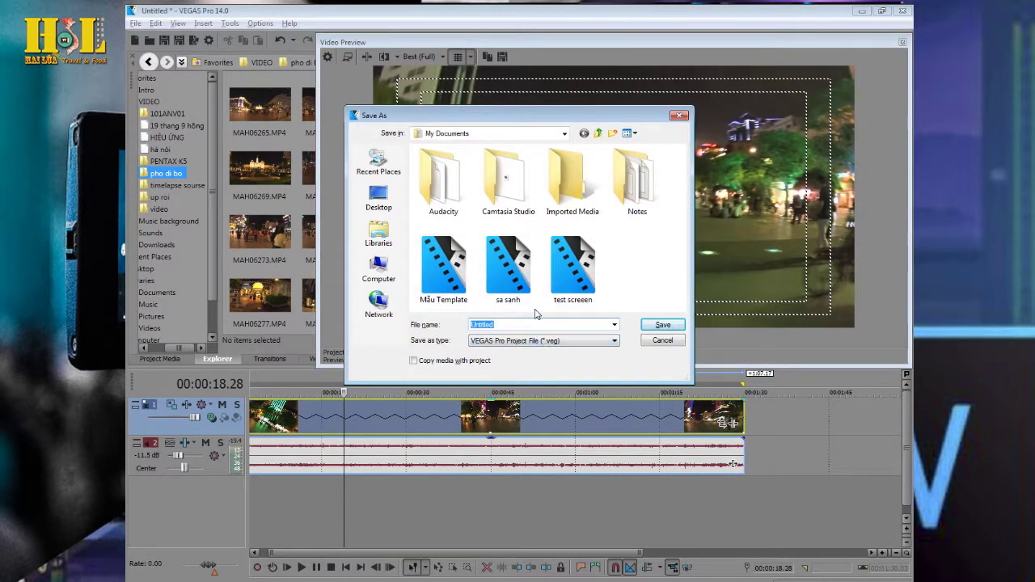
type("sio")
key("BackSpace")
type("oi clip")
key("Return")
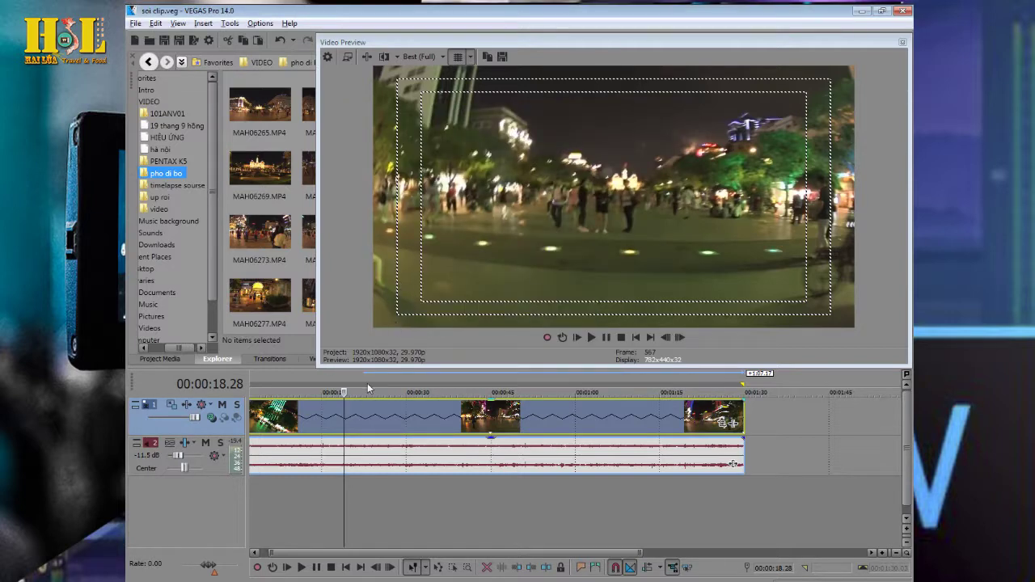
Play the stretched clip from about 19 seconds and twice from about 59 seconds to review the slowed motion.
left_click(591, 338)
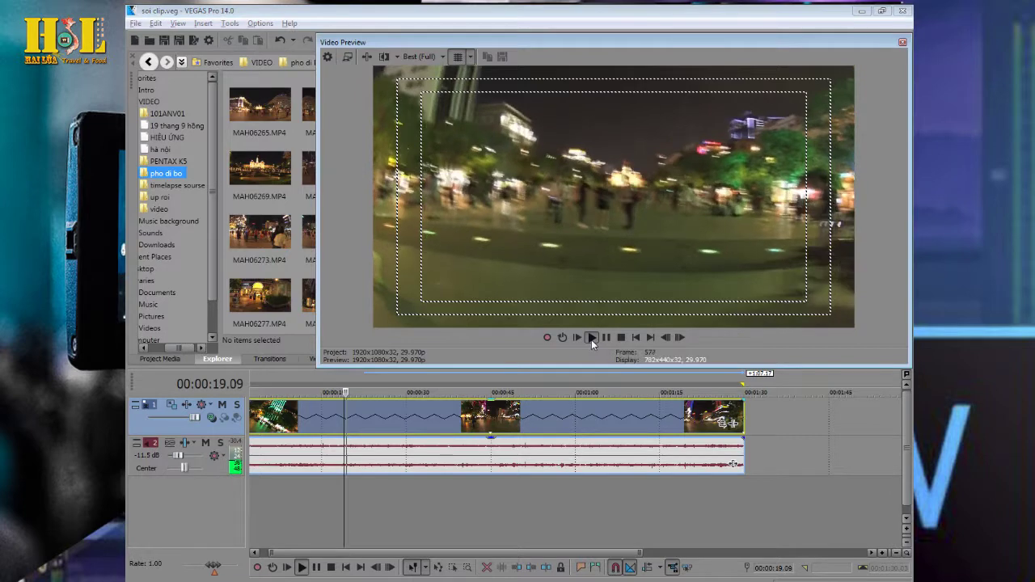
left_click(520, 372)
left_click(558, 375)
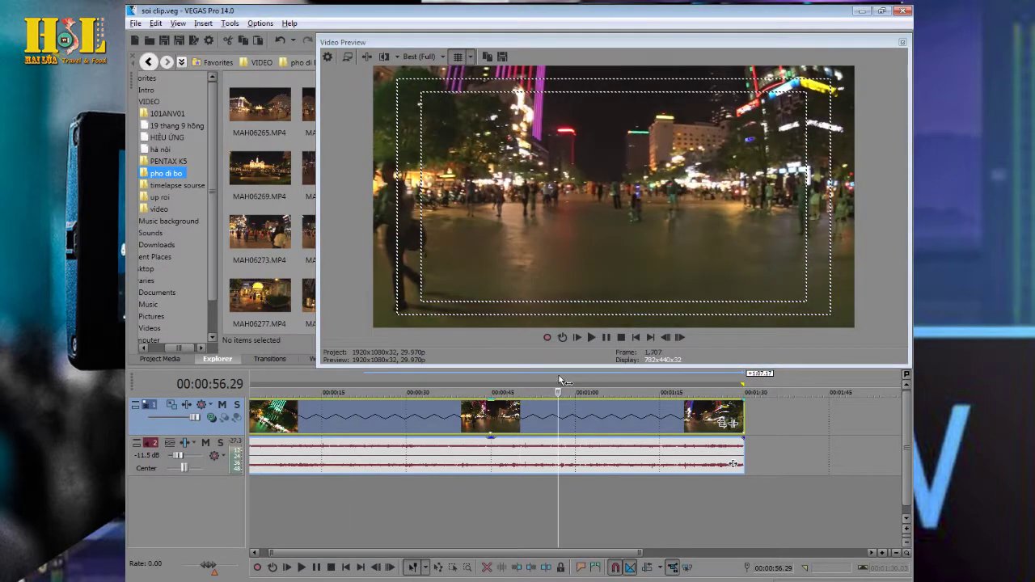
left_click(572, 375)
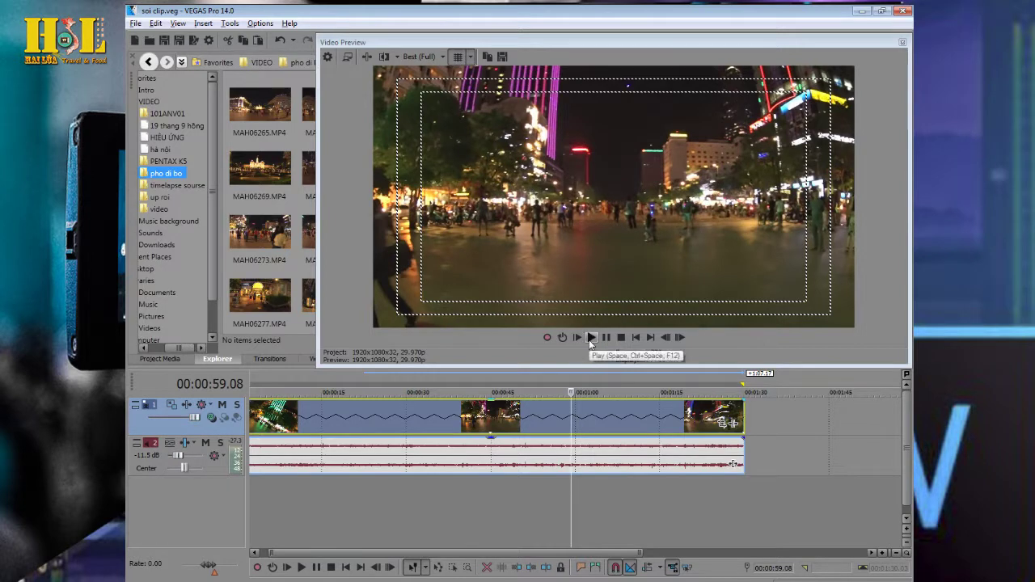
left_click(590, 339)
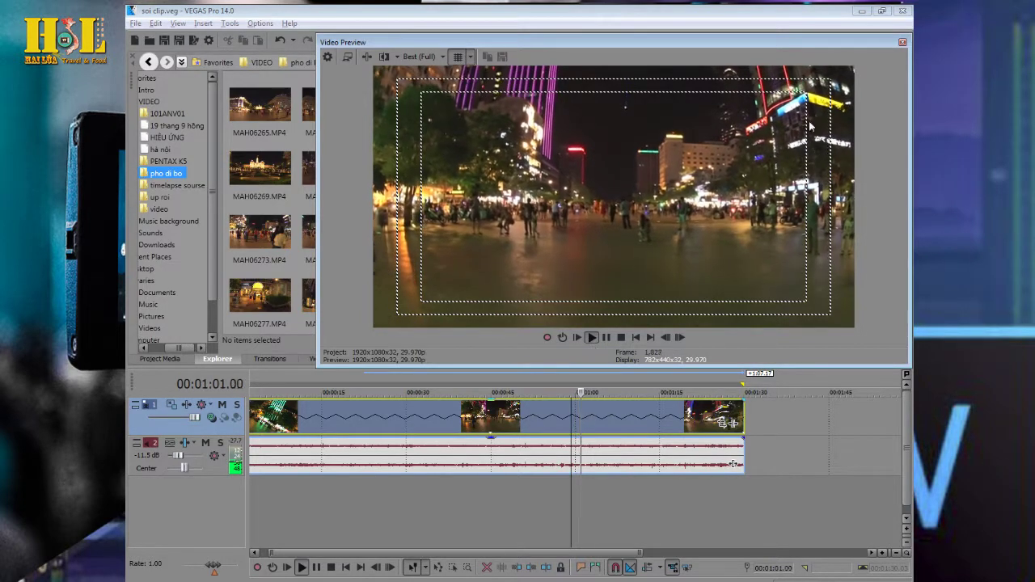
key("space")
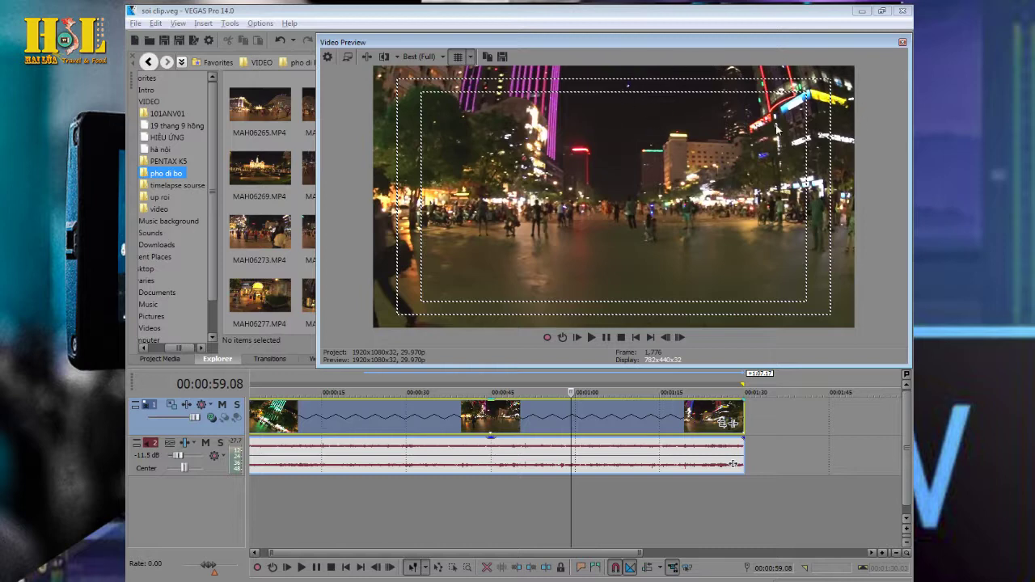
left_click(593, 338)
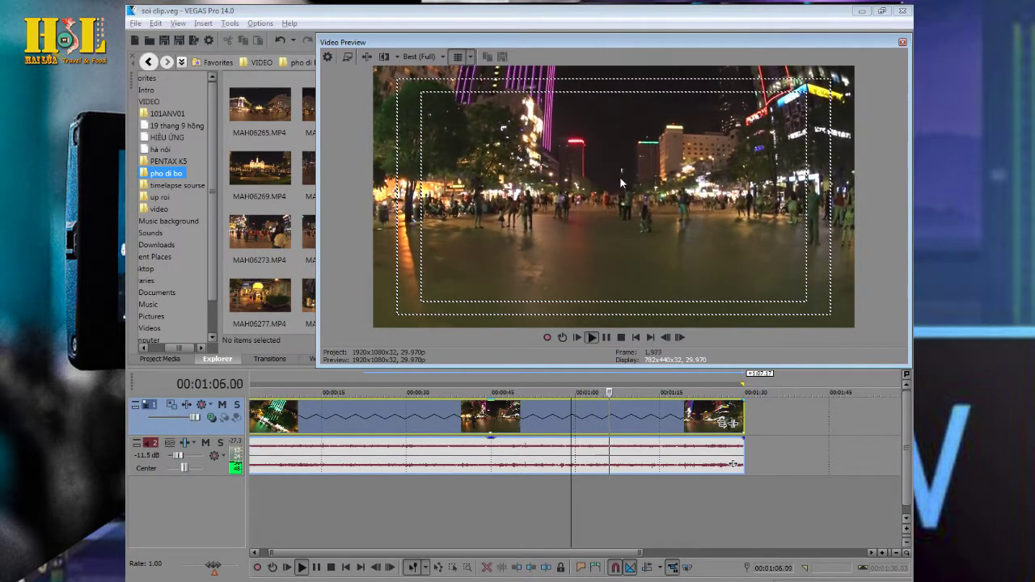
key("space")
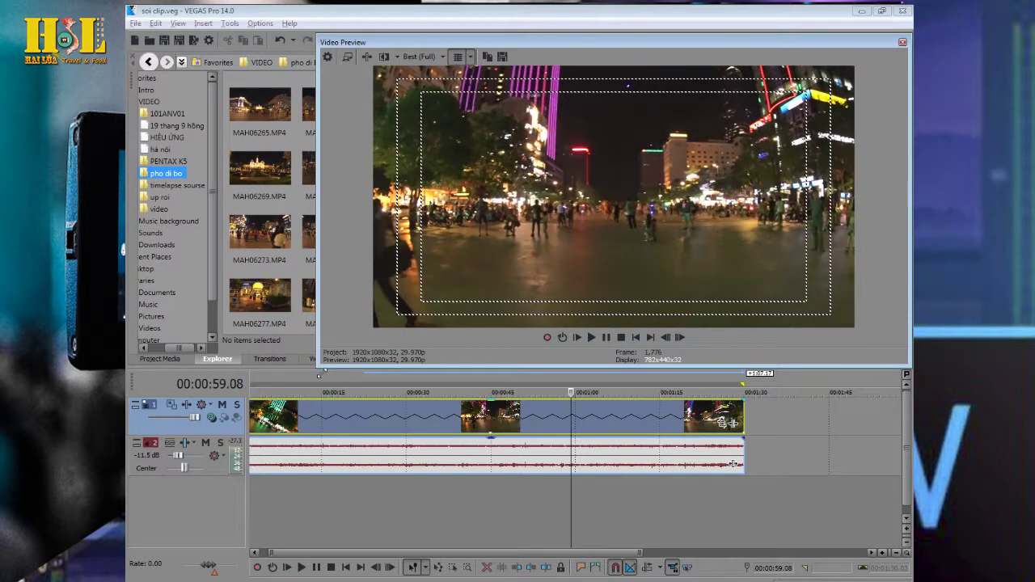
Enlarge the Video Preview window over the whole workspace and briefly play the clip from about 59 seconds.
left_click_drag(320, 371, 136, 576)
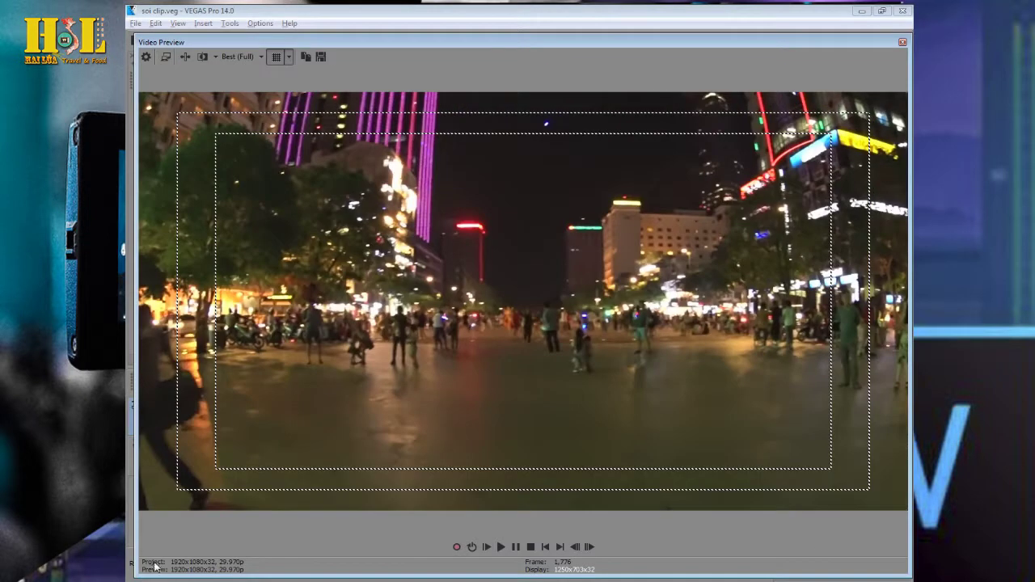
key("space")
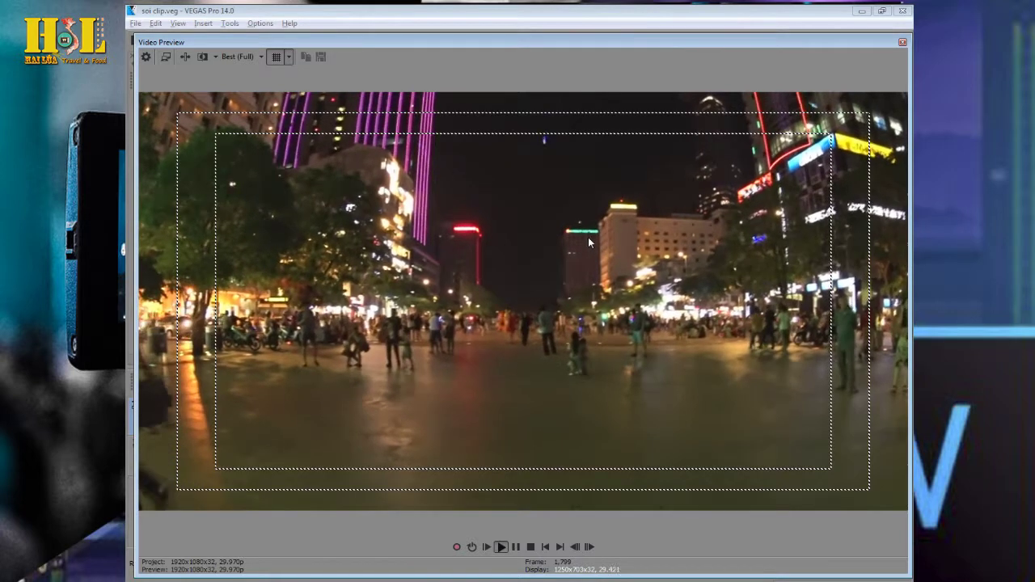
key("space")
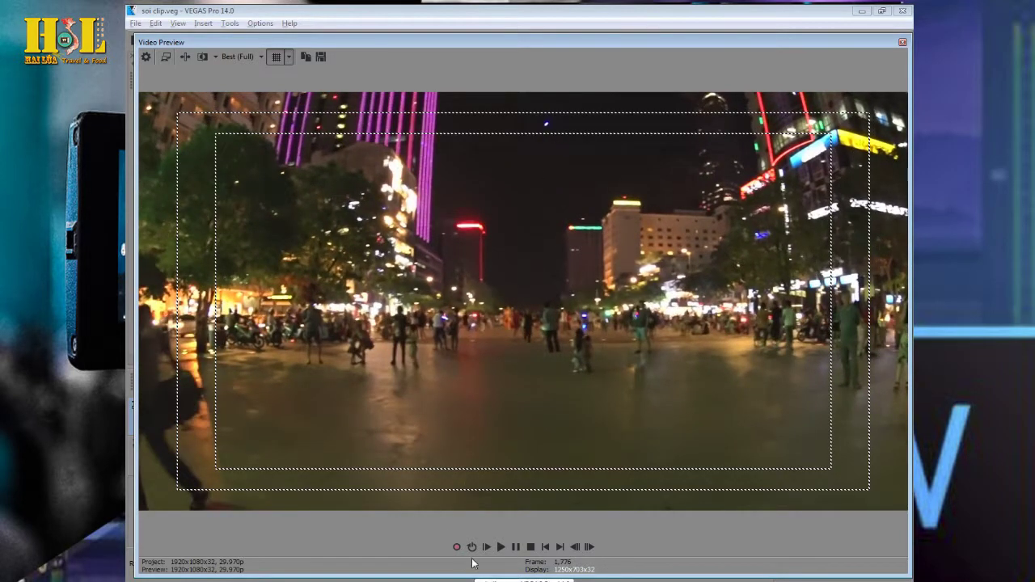
Play the stretched clip in short passages in the enlarged preview, pausing to examine individual frames up to about 1 min 8 s.
left_click(515, 549)
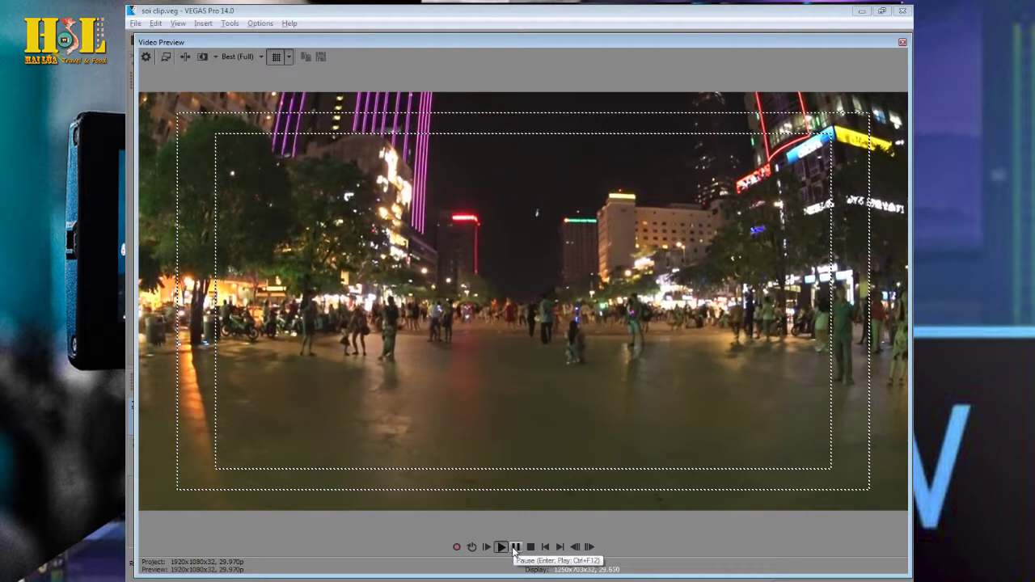
left_click(515, 549)
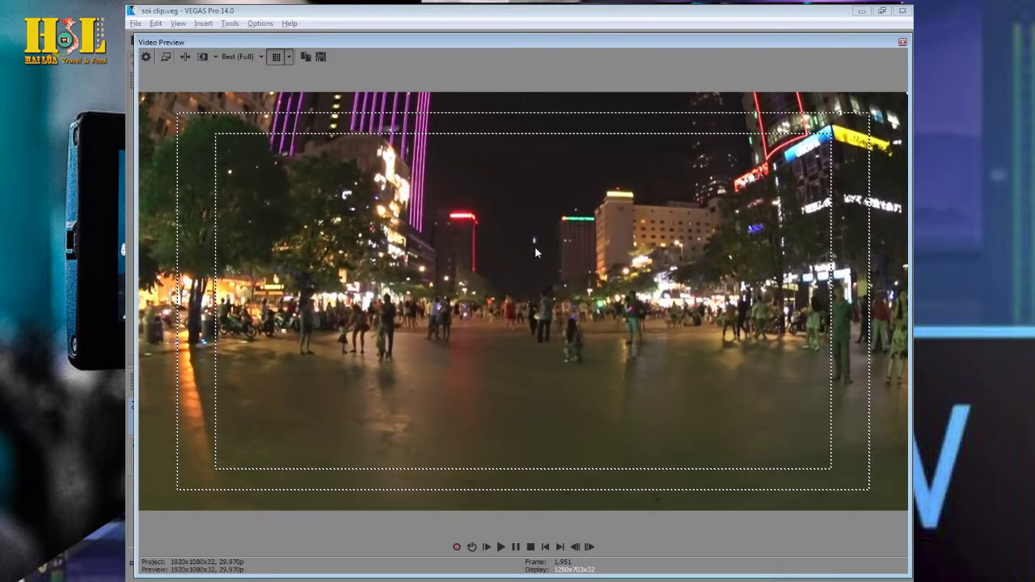
left_click(502, 548)
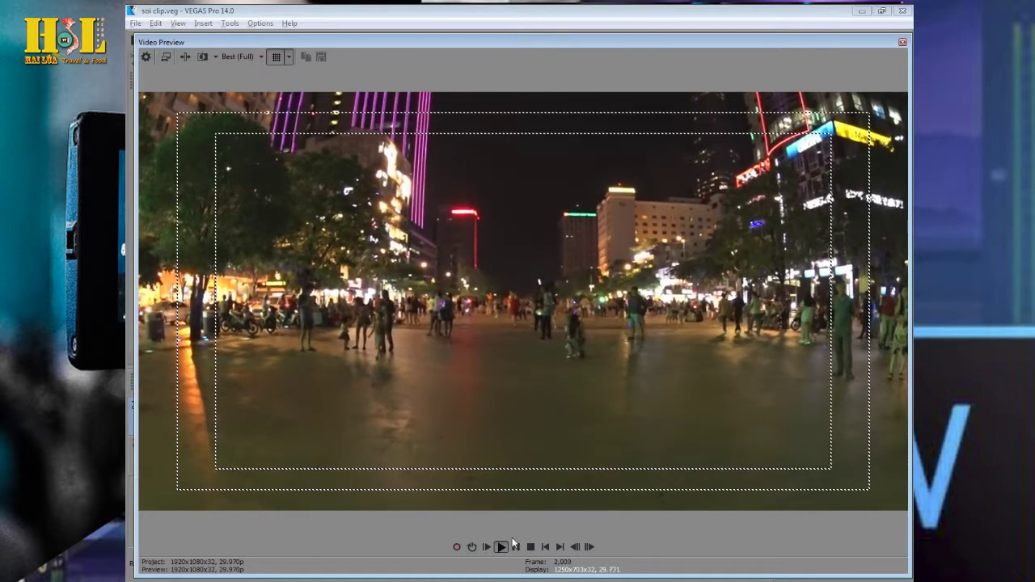
left_click(515, 547)
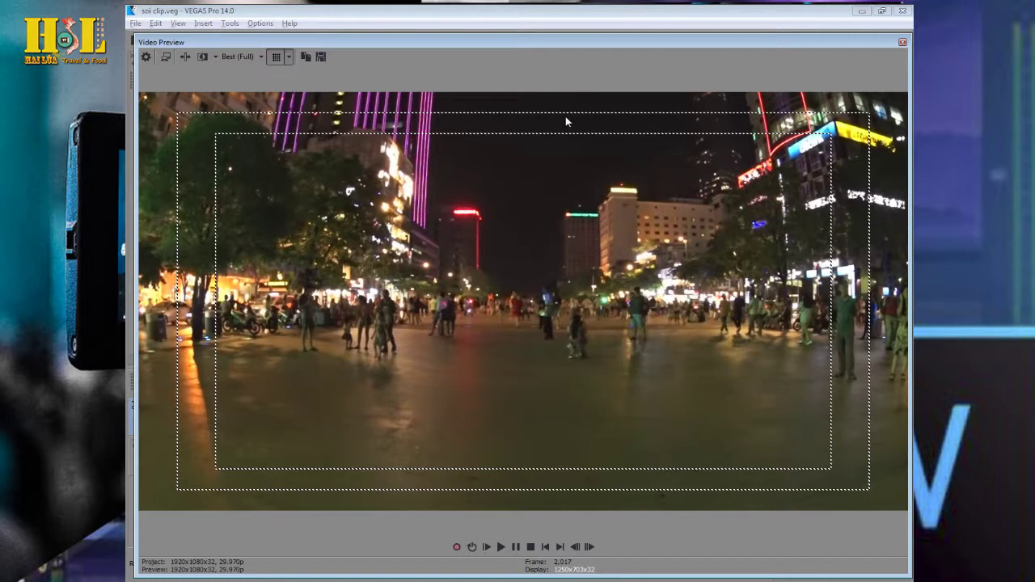
left_click(501, 548)
left_click(516, 547)
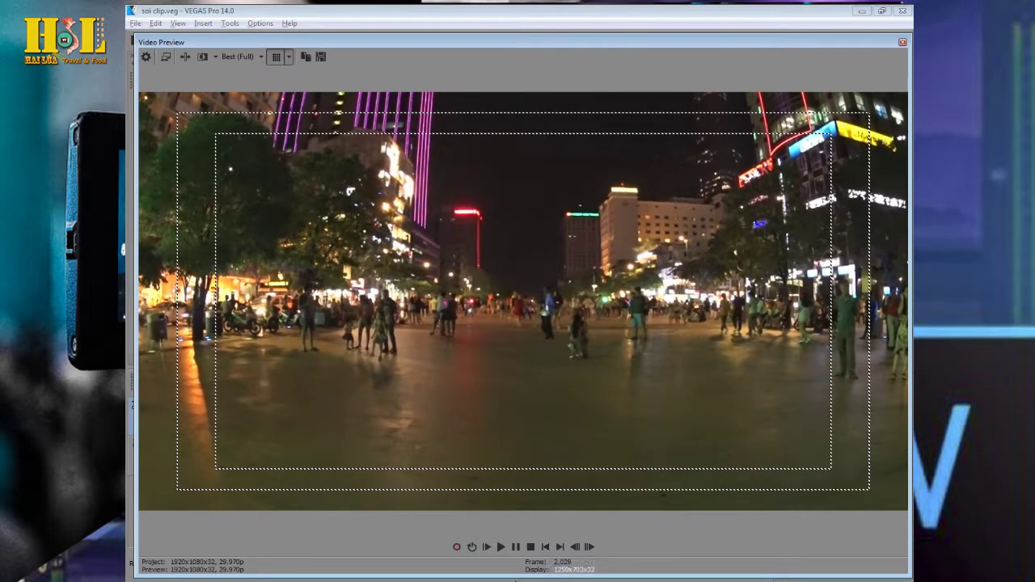
Uncover the timeline to move the playback cursor earlier, then enlarge the Video Preview again and play the clip to frame 1,932.
left_click_drag(534, 577, 540, 374)
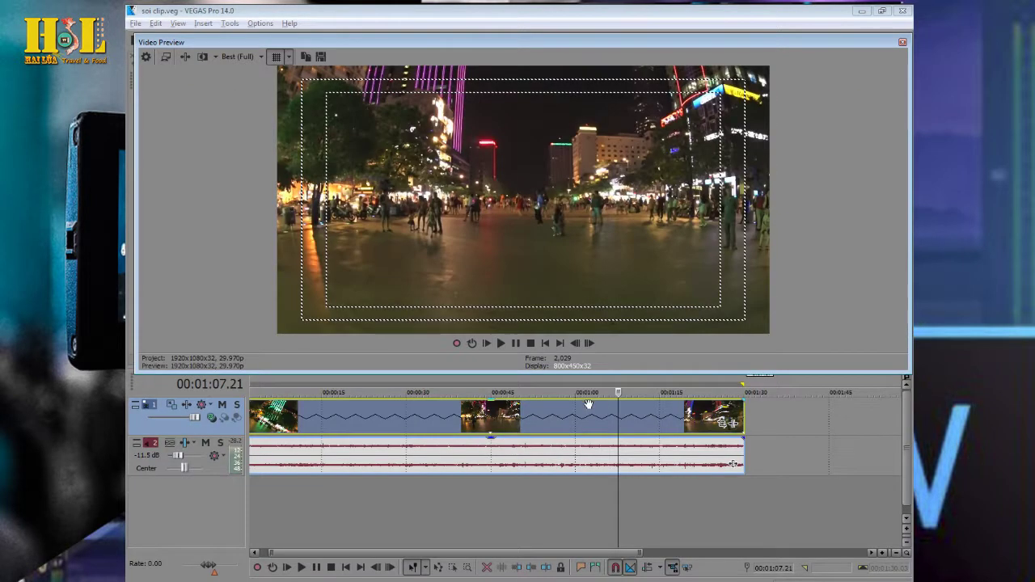
left_click_drag(618, 393, 553, 581)
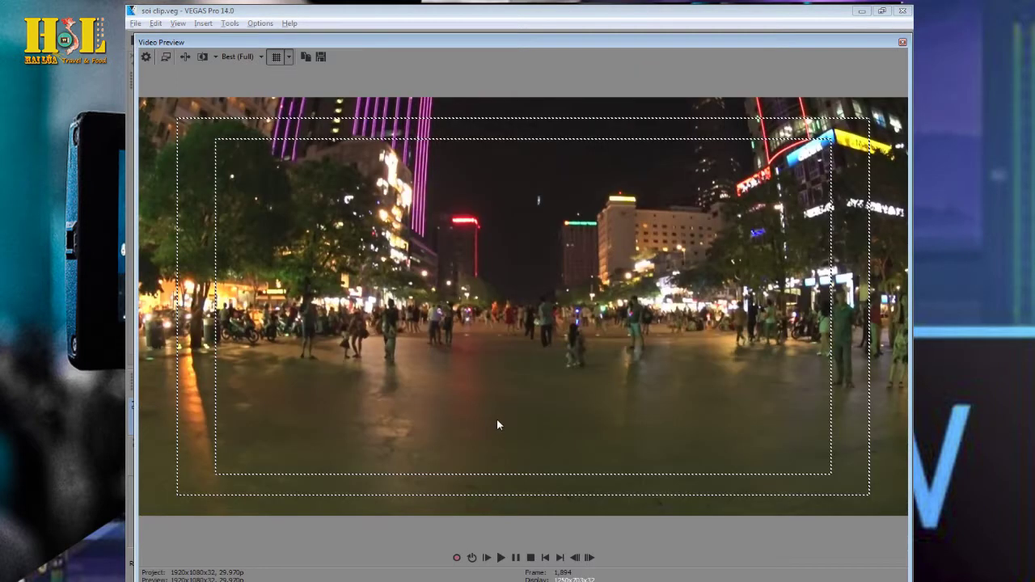
left_click(502, 559)
left_click(515, 559)
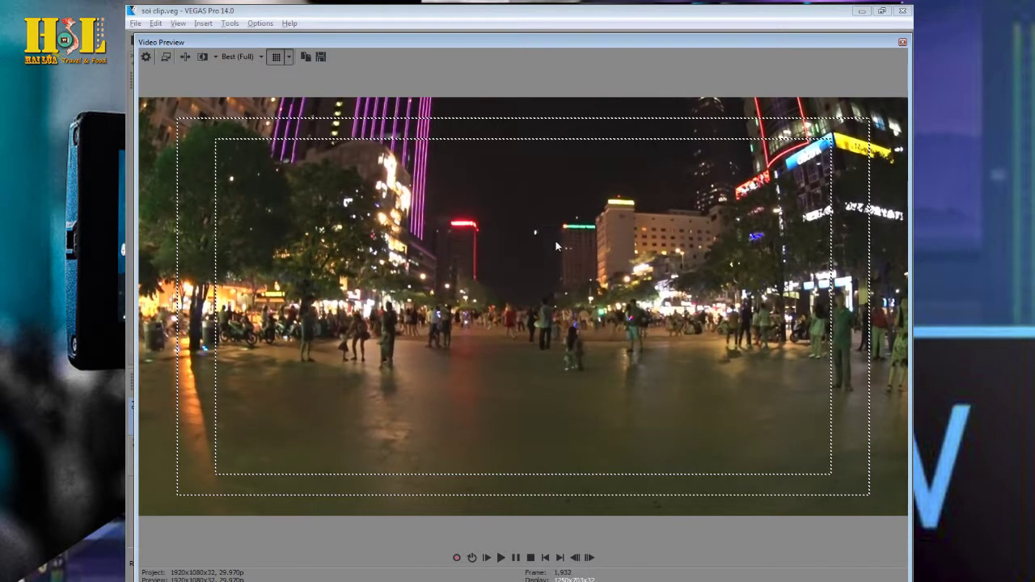
Continue playback to about 1 min 6 s, pause it, and shrink the Video Preview window to uncover the timeline.
left_click(502, 558)
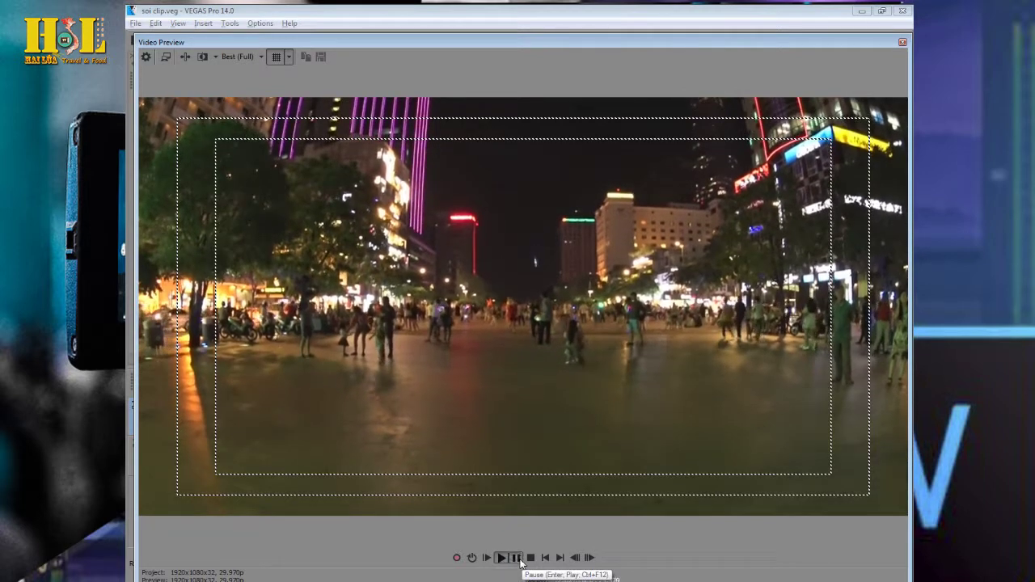
left_click(518, 558)
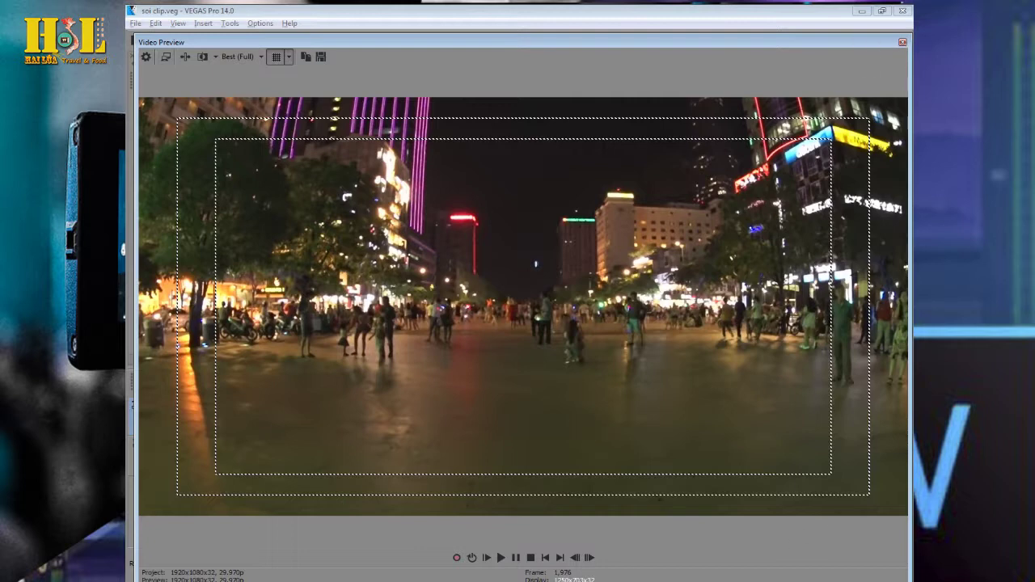
left_click_drag(537, 581, 537, 359)
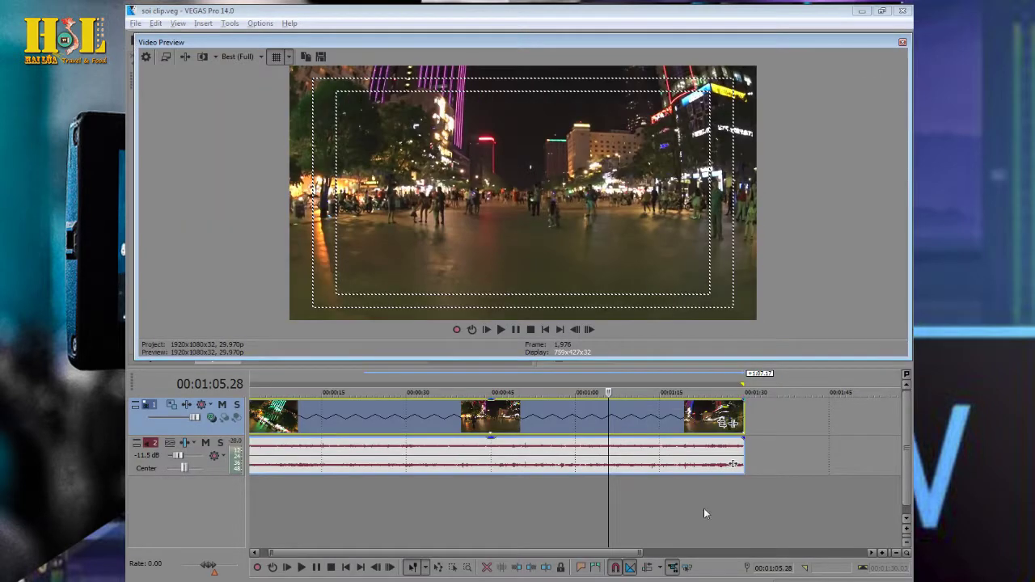
Crop clip MAH06263 with Event Pan/Crop to about 1,088 wide by 612 high, centred at X 960 and about Y 514.
left_click(724, 423)
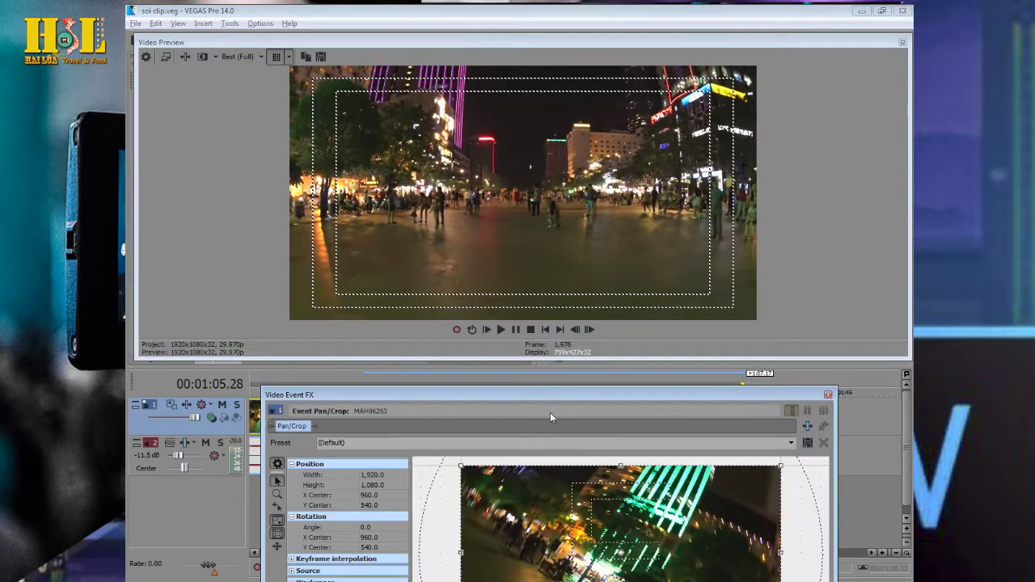
left_click_drag(550, 417, 518, 205)
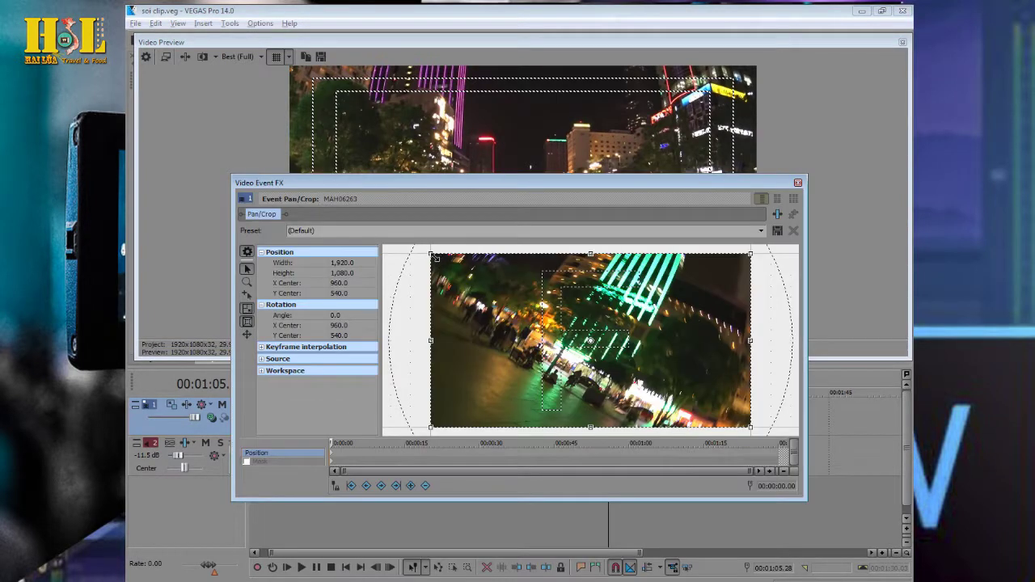
left_click_drag(434, 257, 485, 289)
left_click_drag(614, 310, 614, 306)
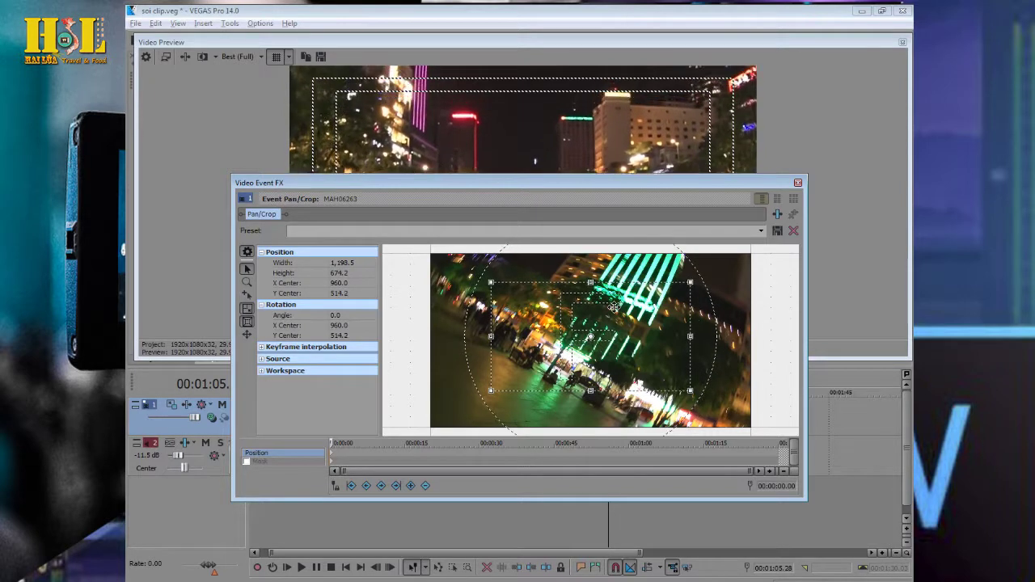
left_click_drag(511, 287, 514, 293)
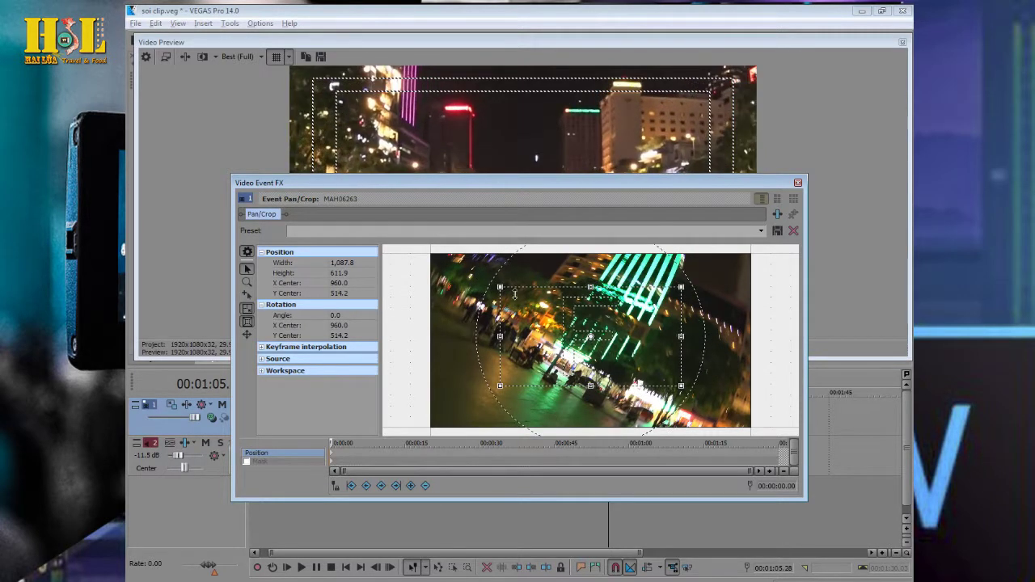
left_click(798, 182)
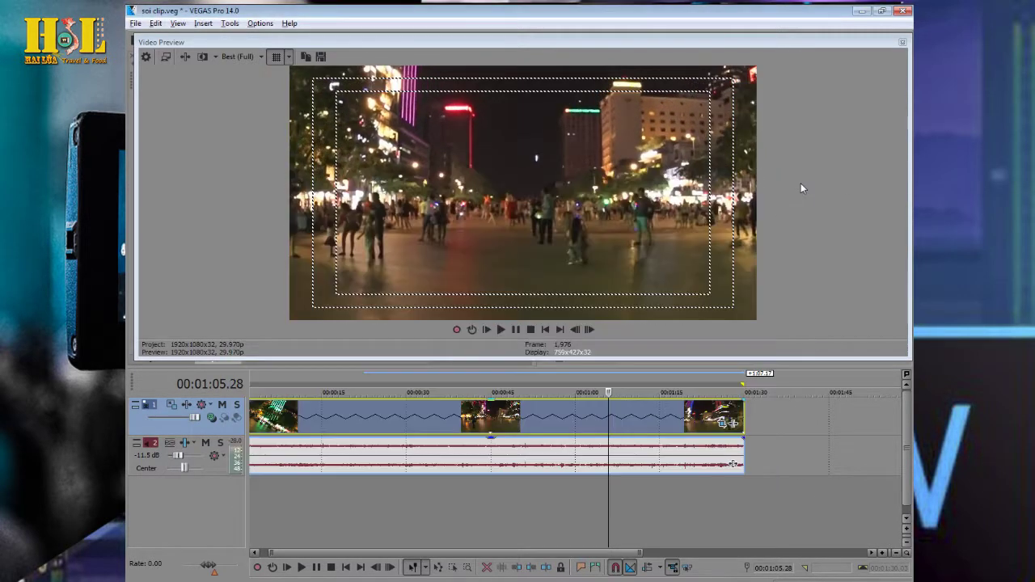
Move the playback cursor to 00:01:04.18, enlarge the Video Preview over the timeline, and play the cropped clip to frame 1,987.
left_click(601, 380)
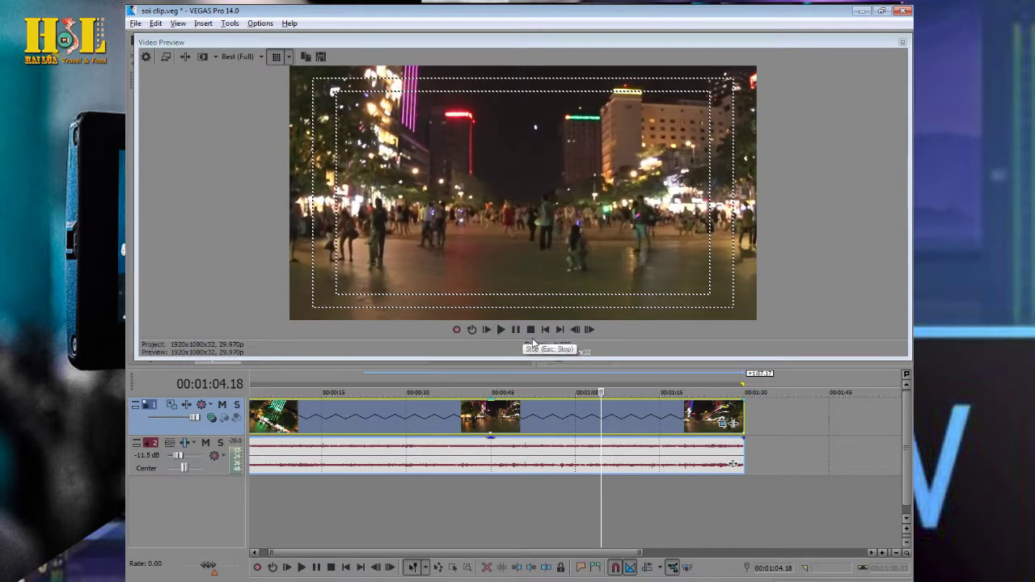
left_click_drag(544, 358, 556, 560)
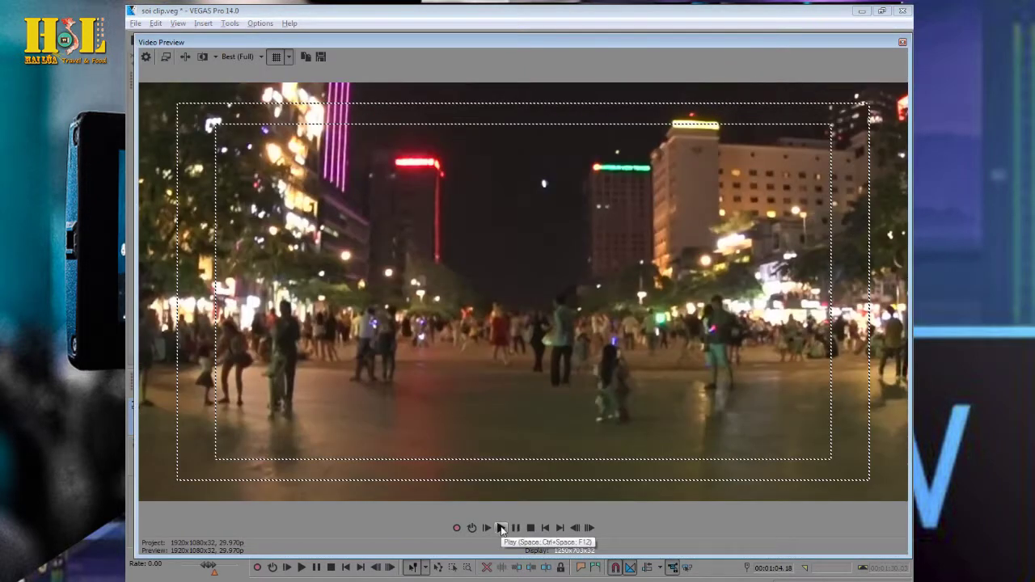
left_click(501, 528)
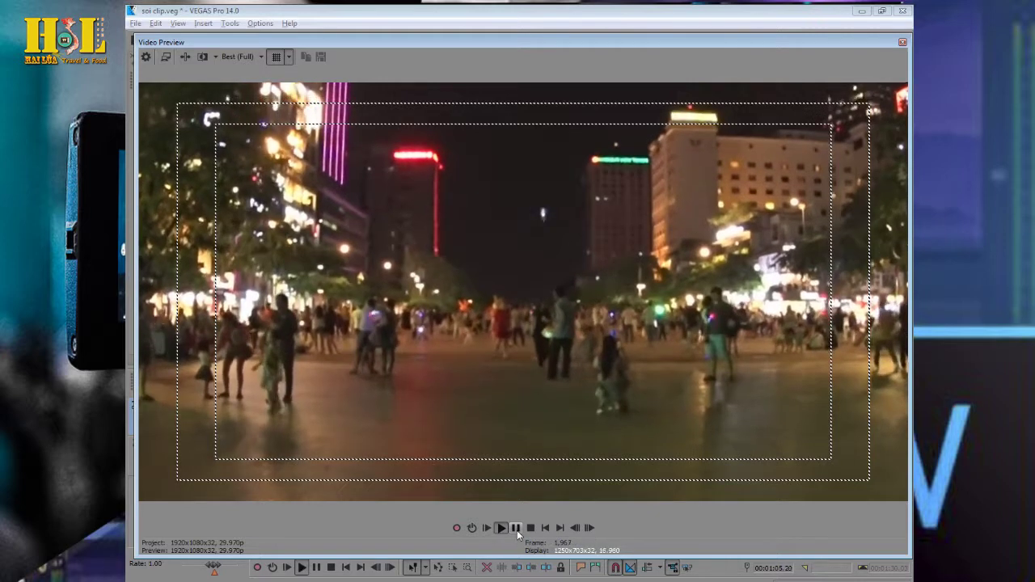
left_click(517, 529)
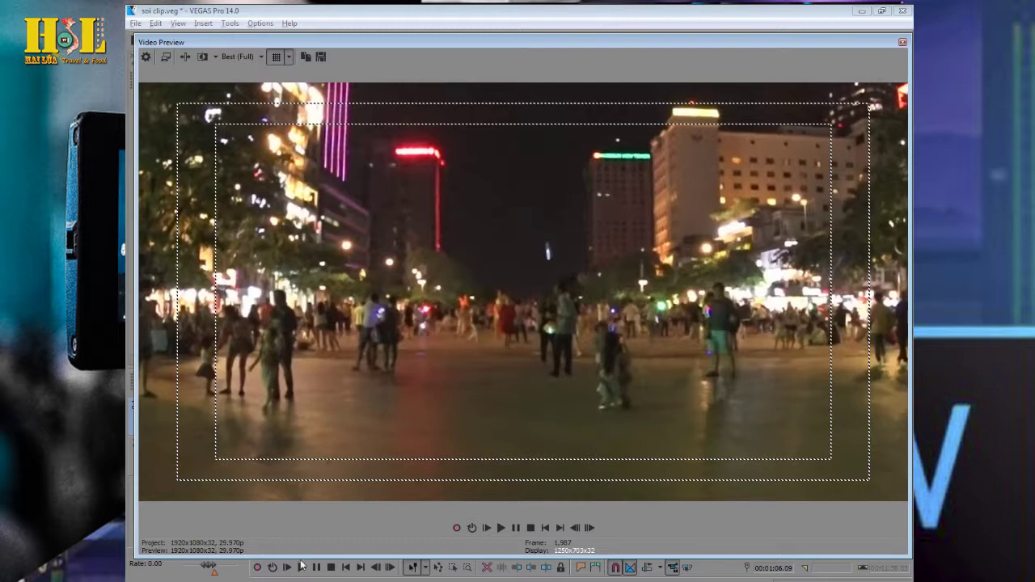
Uncover the timeline and tighten the clip's Pan/Crop frame to about 778 wide by 438 high around the same centre.
left_click_drag(136, 556, 347, 395)
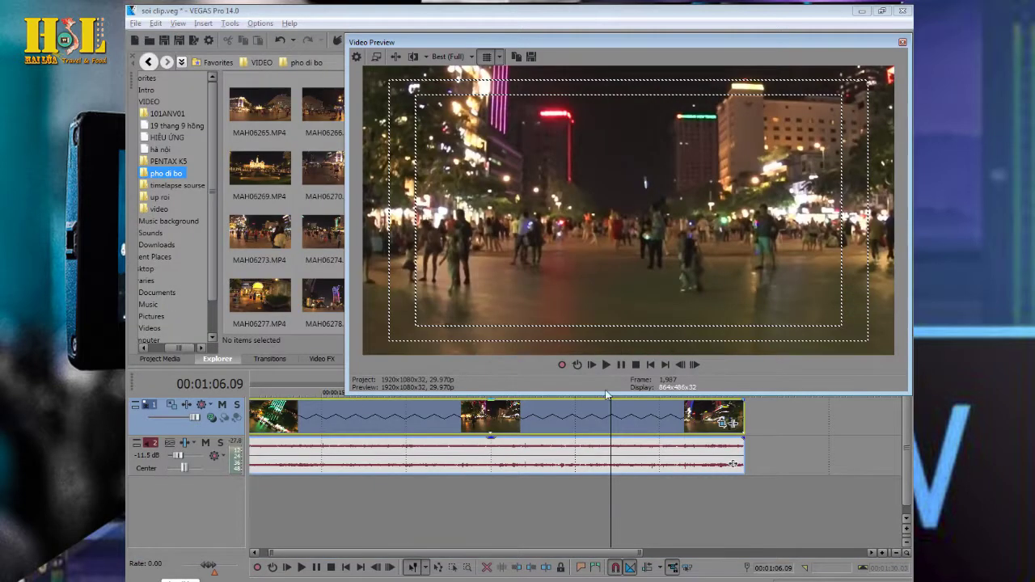
left_click(720, 424)
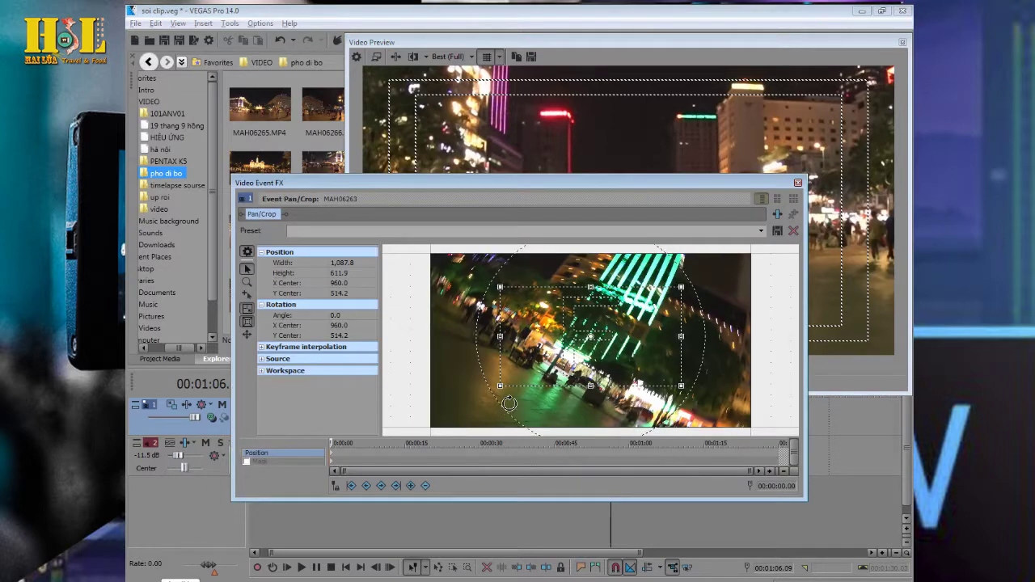
left_click_drag(503, 391, 528, 377)
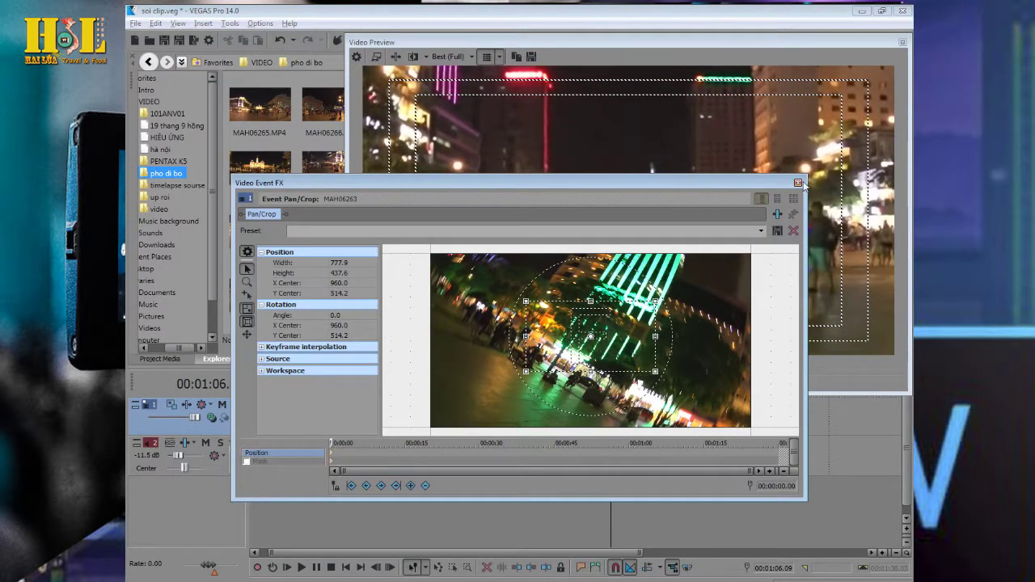
left_click(798, 183)
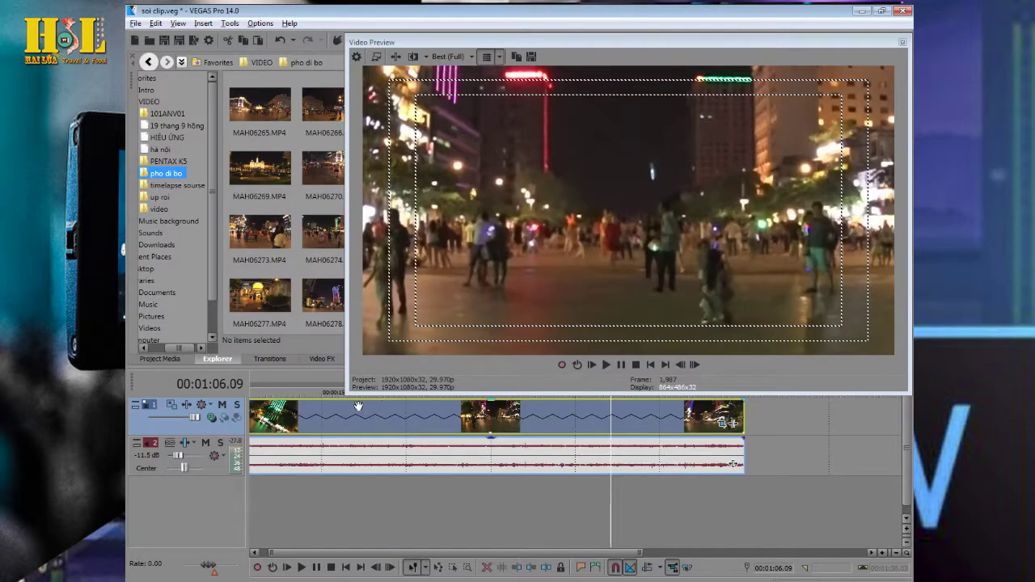
Enlarge the Video Preview over the workspace and play the more tightly cropped clip to frame 2,013.
left_click_drag(349, 394, 136, 578)
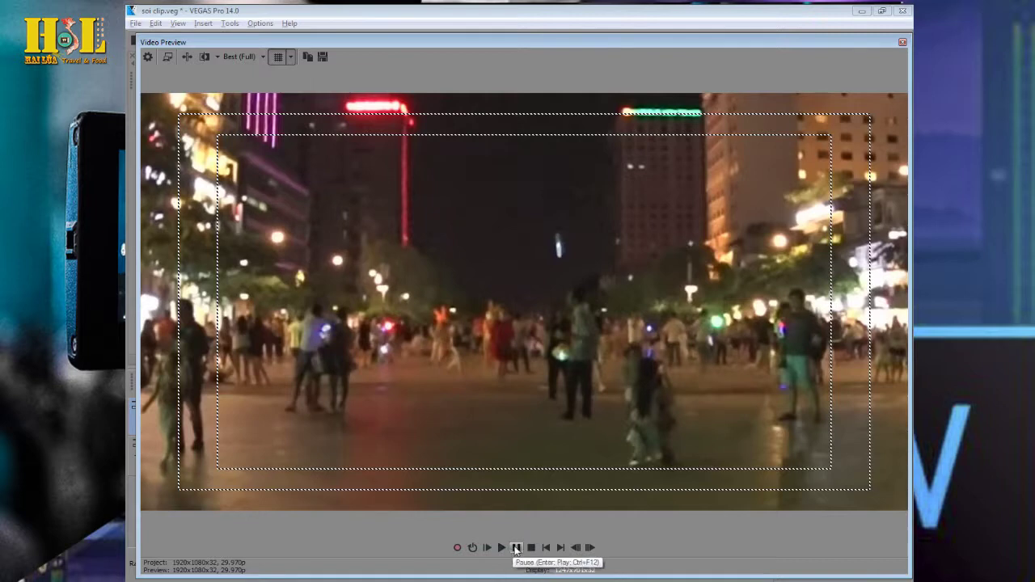
left_click(502, 549)
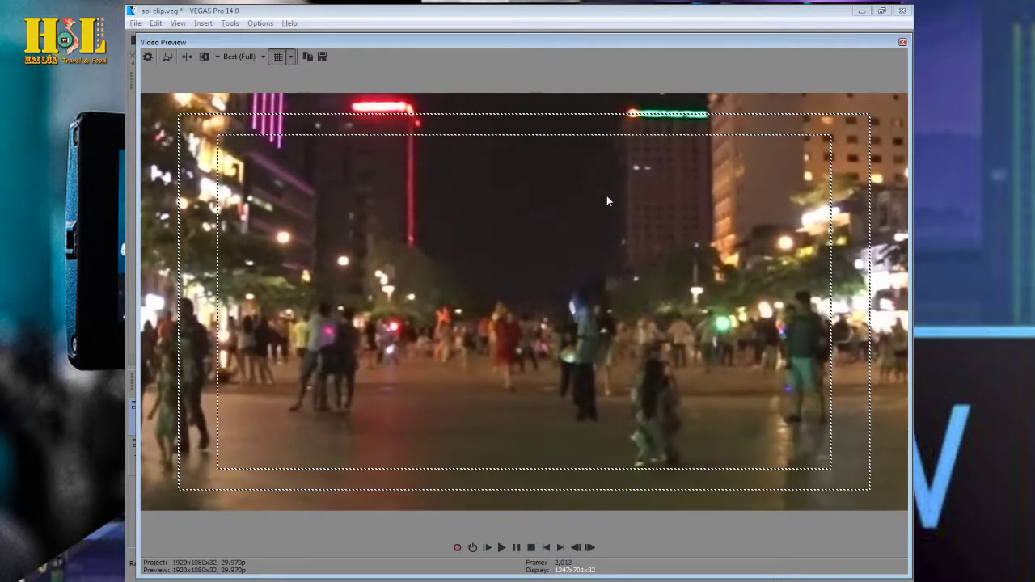
Move and shrink the Video Preview to uncover the audio track, and set the playback cursor back to frame 1,952.
left_click_drag(218, 41, 219, 20)
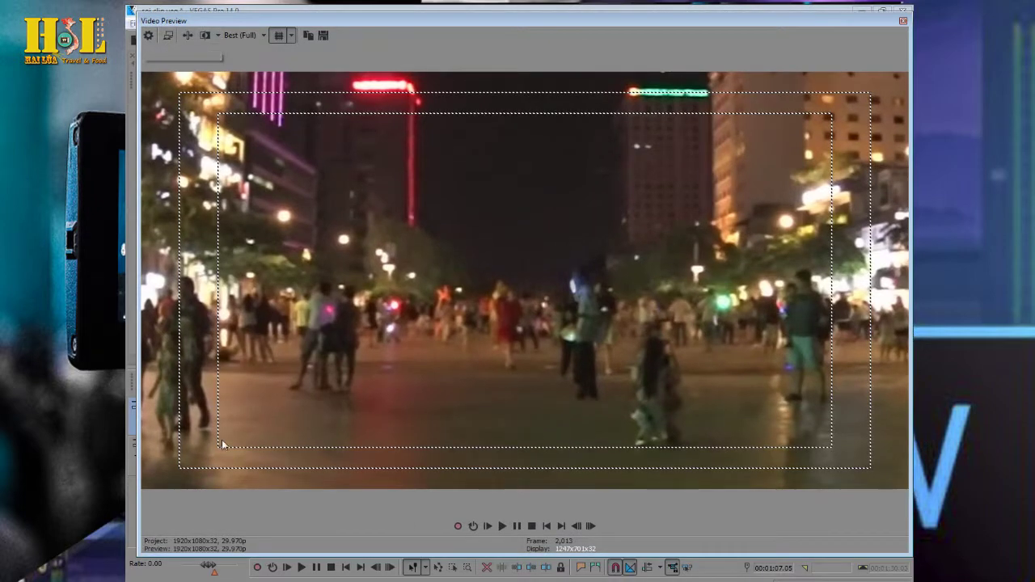
left_click_drag(141, 559, 172, 446)
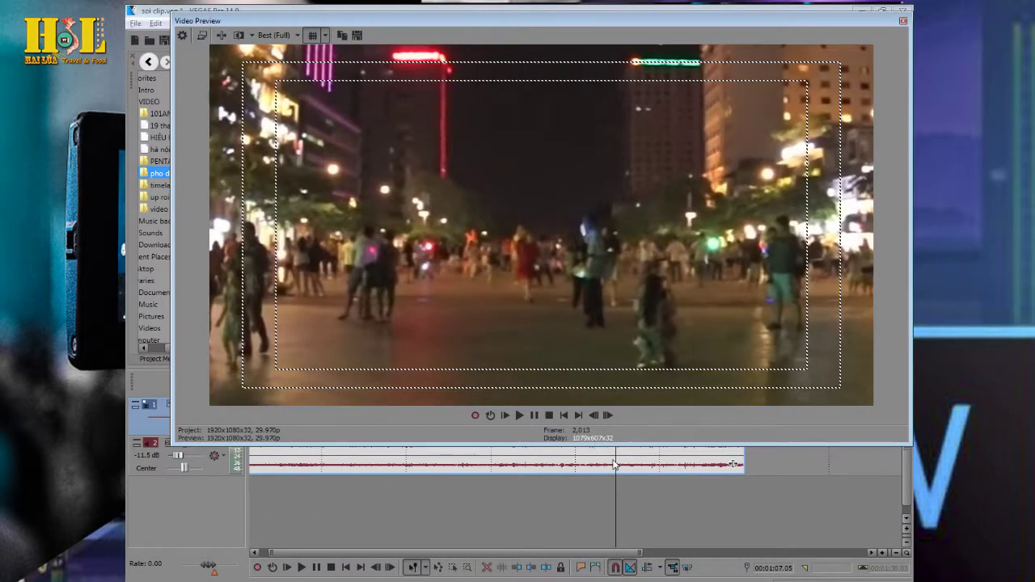
left_click(611, 464)
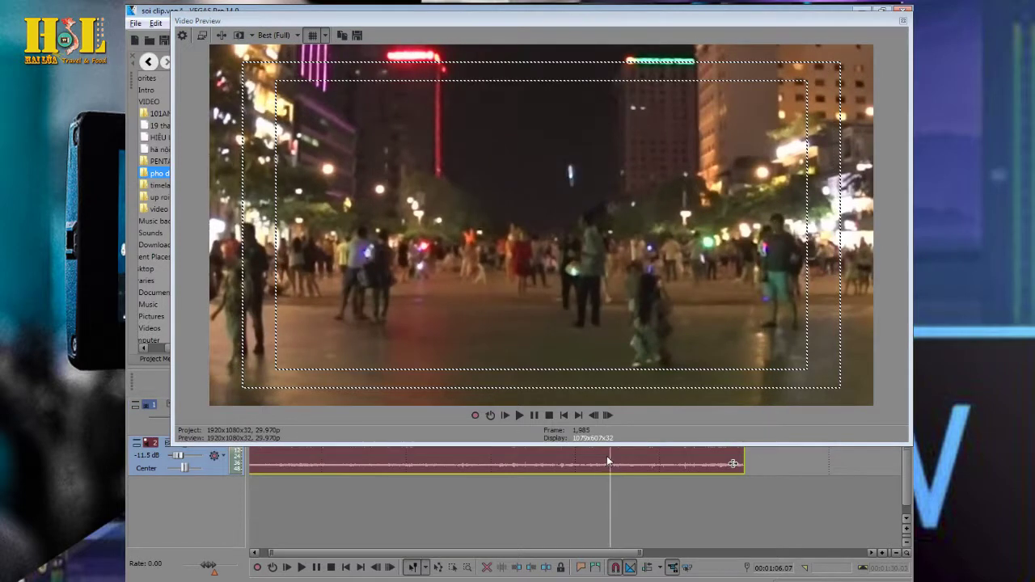
left_click(605, 457)
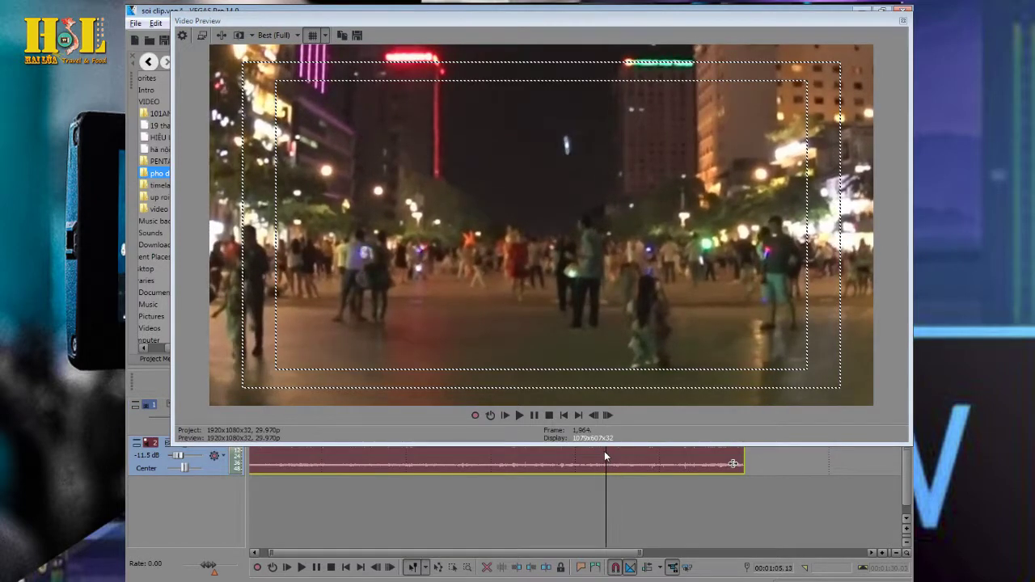
key("Left")
key("Left")
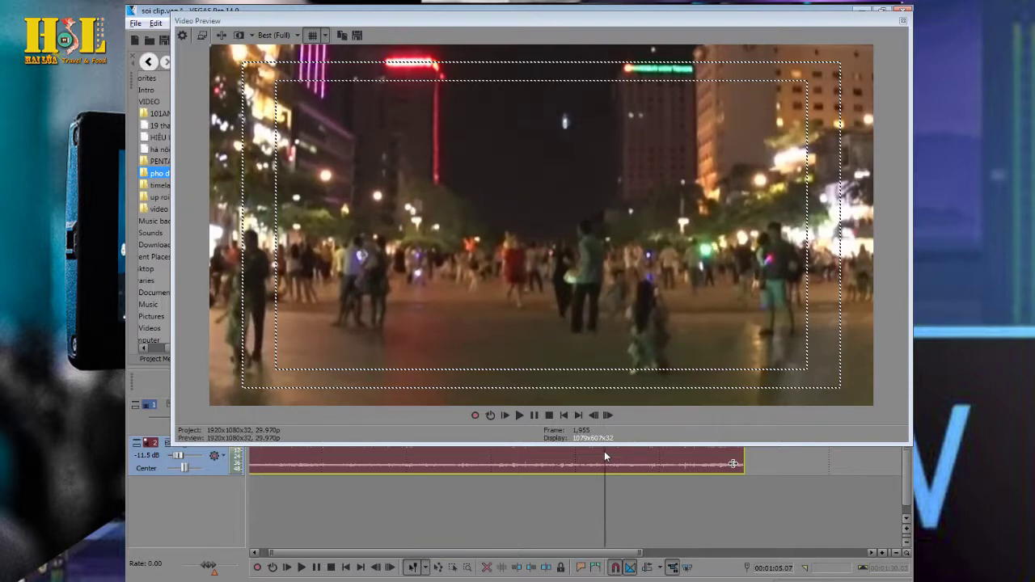
left_click(604, 457)
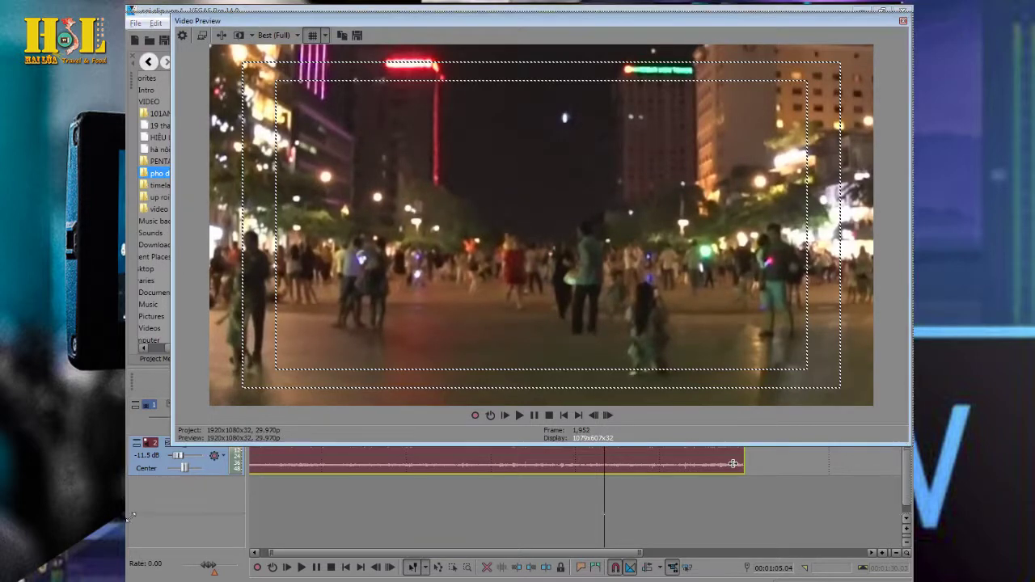
Enlarge the Video Preview over the whole workspace and step backwards through the frames to frame 1,801, examining the sky between the buildings.
left_click_drag(132, 564, 126, 578)
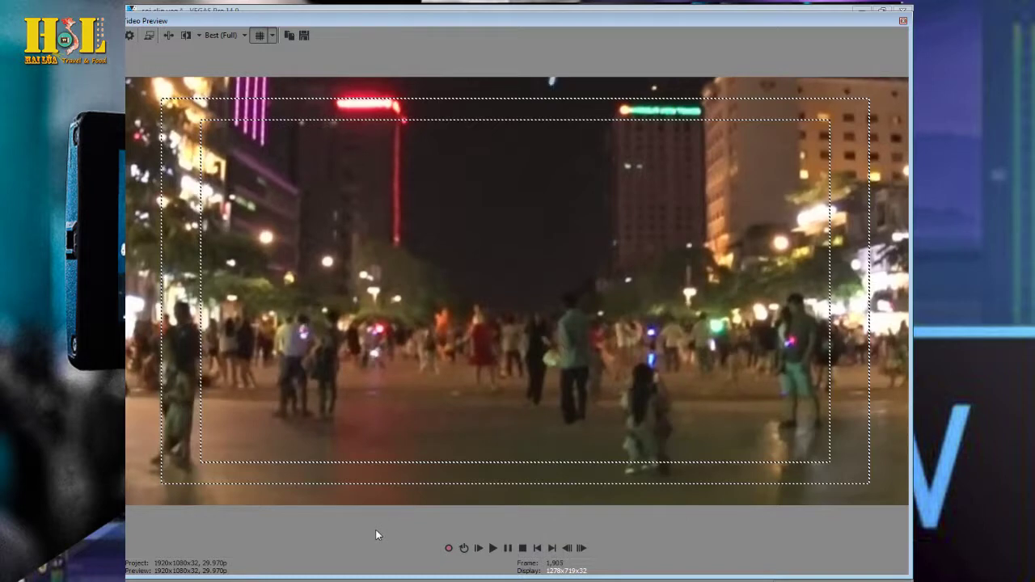
key("Left")
key("Left")
key("Left")
key("Left")
key("Left")
key("Left")
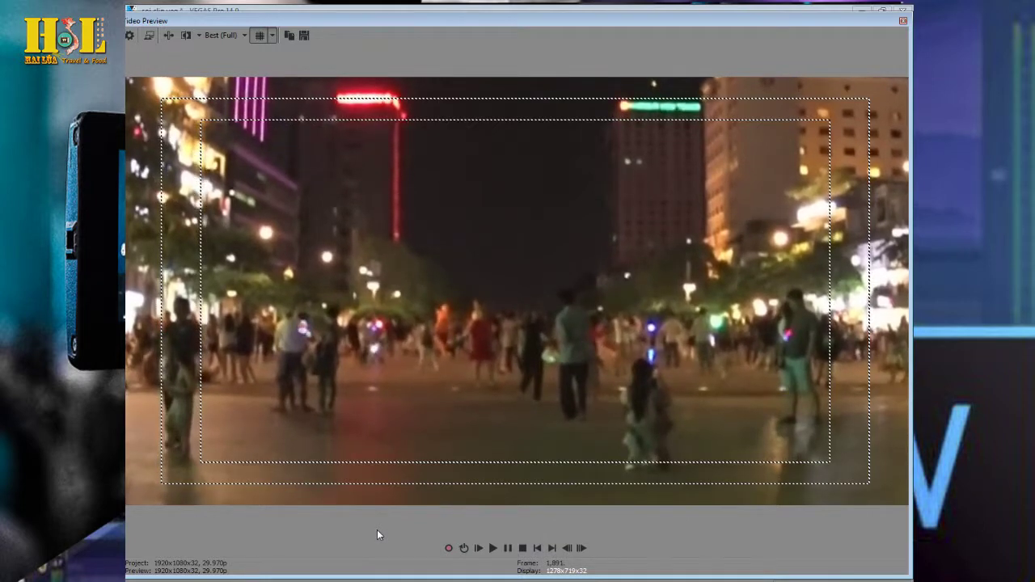
key("Left")
key("Left")
key("Left")
key("Left")
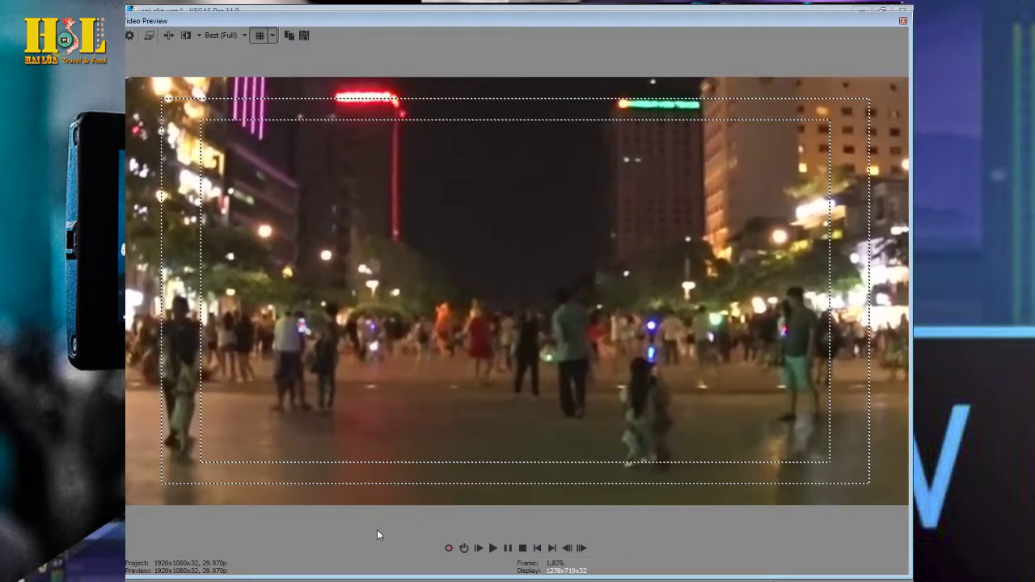
key("Left")
key("Left")
key("Left")
key("Left")
key("Left")
key("Left")
key("Left")
key("Left")
key("Left")
key("Left")
key("Left")
key("Left")
key("Left")
key("Left")
key("Left")
key("Left")
key("Left")
key("Left")
key("Left")
key("Left")
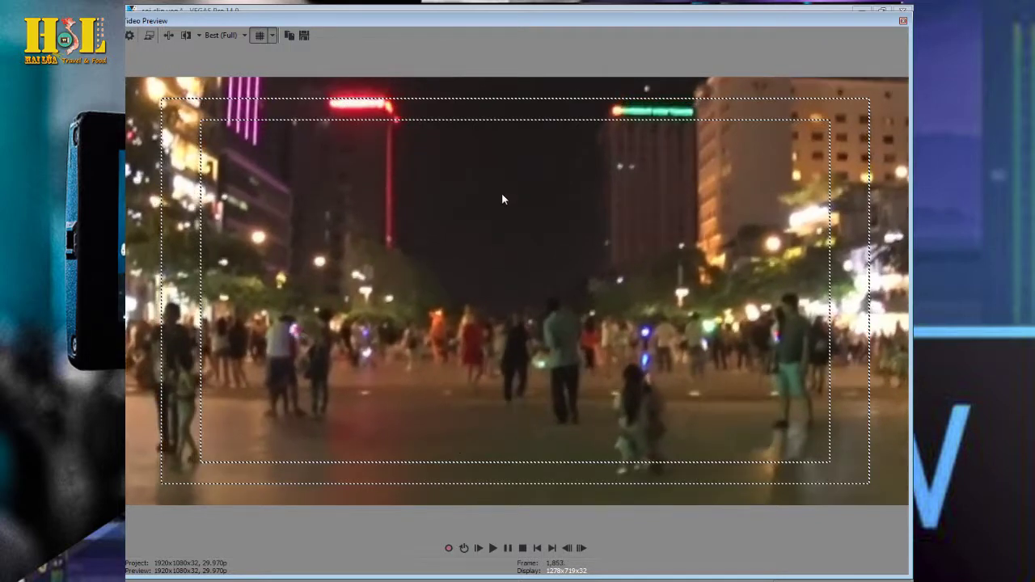
key("Left")
key("Left")
key("Left")
key("Left")
key("Left")
key("Left")
key("Left")
key("Left")
key("Left")
key("Left")
key("Left")
key("Left")
key("Left")
key("Left")
key("Left")
key("Left")
key("Left")
key("Left")
key("Left")
key("Left")
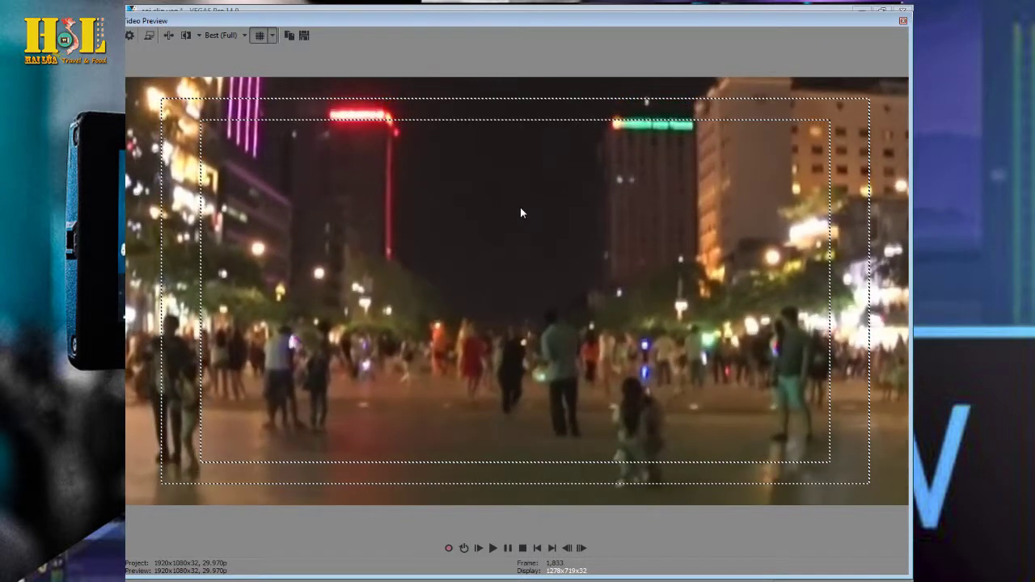
key("Left")
key("Left")
key("Left")
key("Left")
key("Left")
key("Left")
key("Left")
key("Left")
key("Left")
key("Left")
key("Left")
key("Left")
key("Left")
key("Left")
key("Left")
key("Left")
key("Left")
key("Left")
key("Left")
key("Left")
Play the passage from frame 1,801, stop it, and replay it until pausing with the bright object at the top of the sky.
key("space")
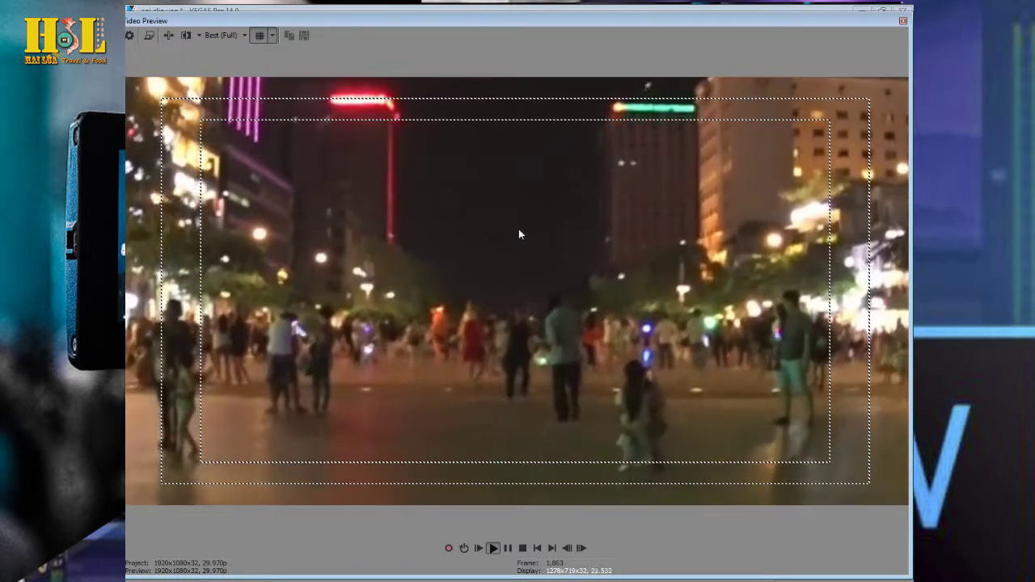
key("space")
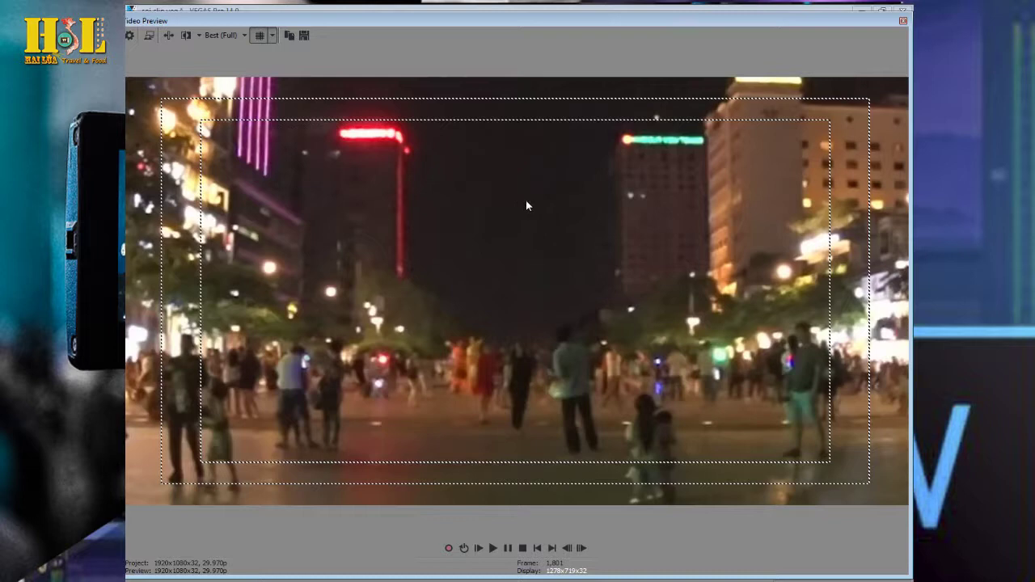
left_click(493, 549)
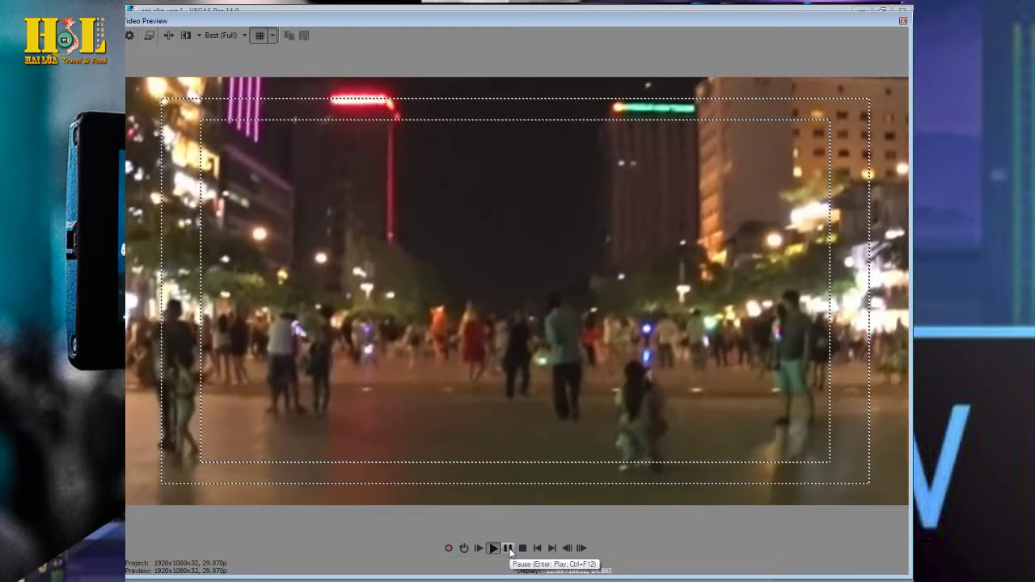
left_click(510, 551)
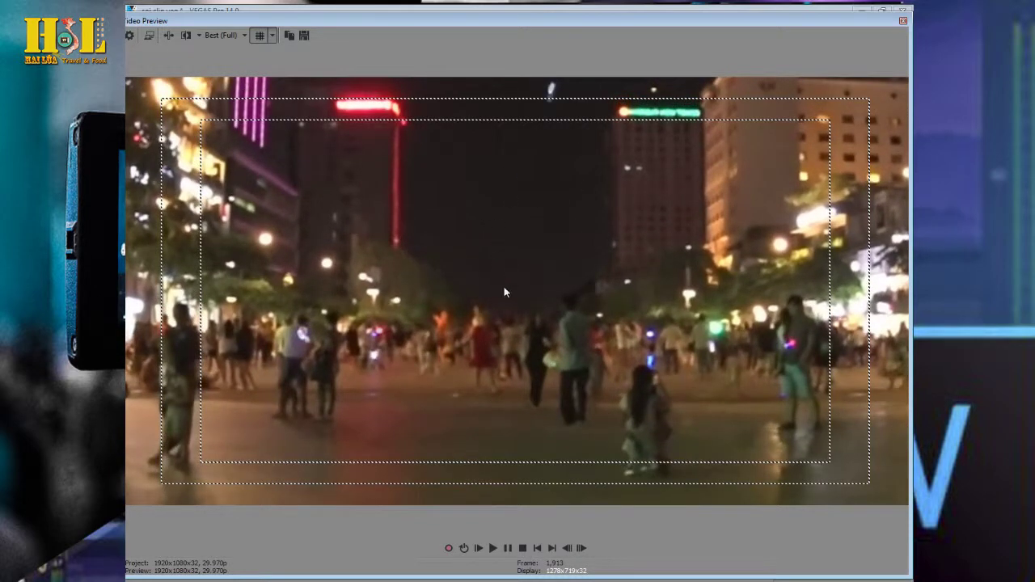
Play the clip onward in short passages, pausing repeatedly to follow the bright object in the sky up to frame 1,981.
left_click(493, 550)
left_click(495, 551)
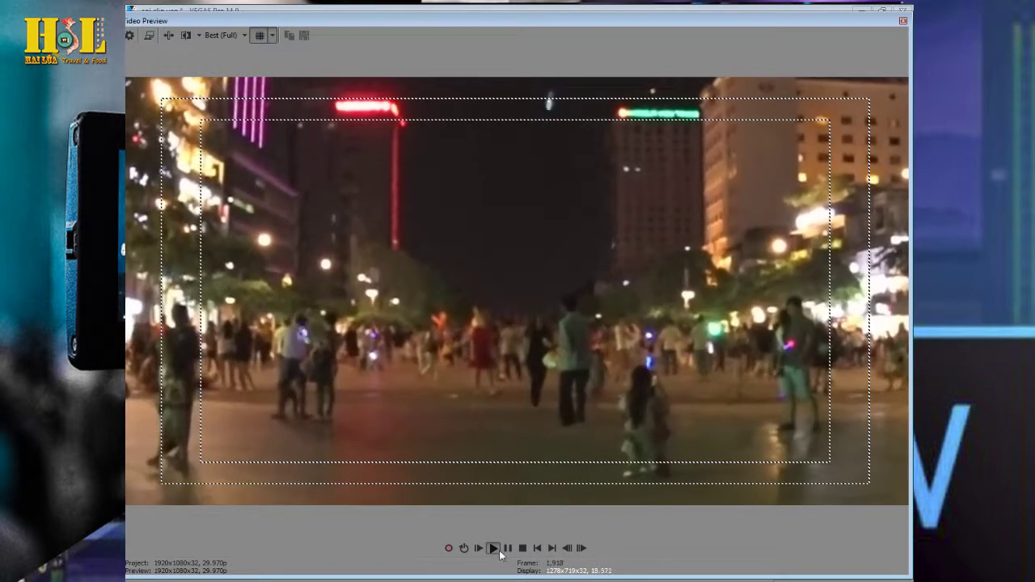
left_click(495, 554)
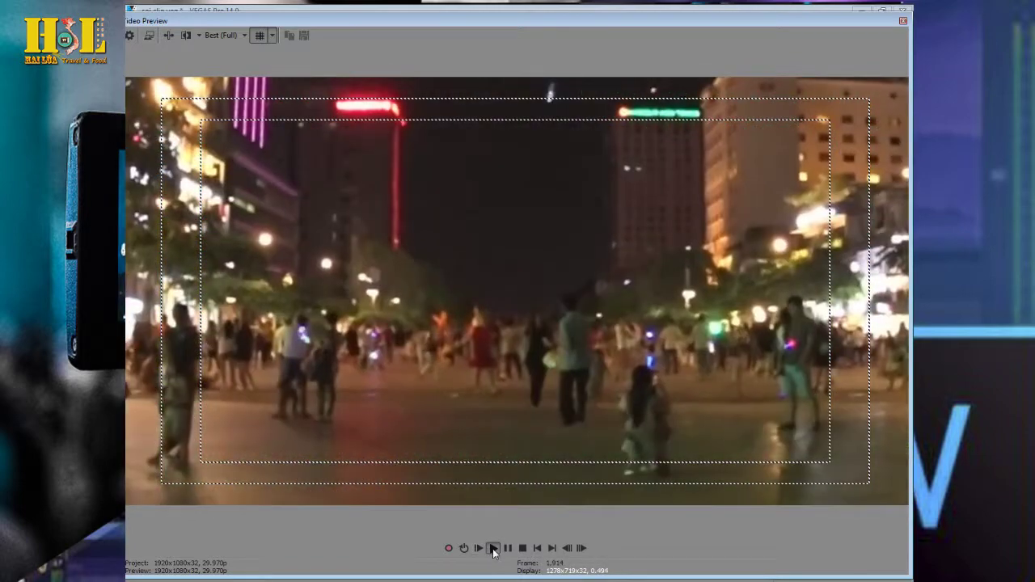
left_click(508, 549)
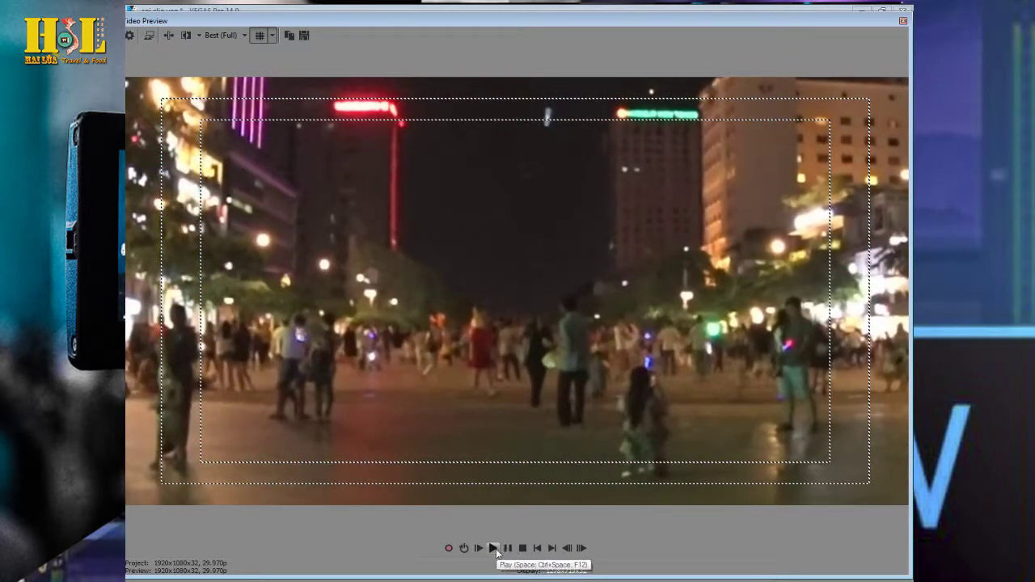
left_click(494, 549)
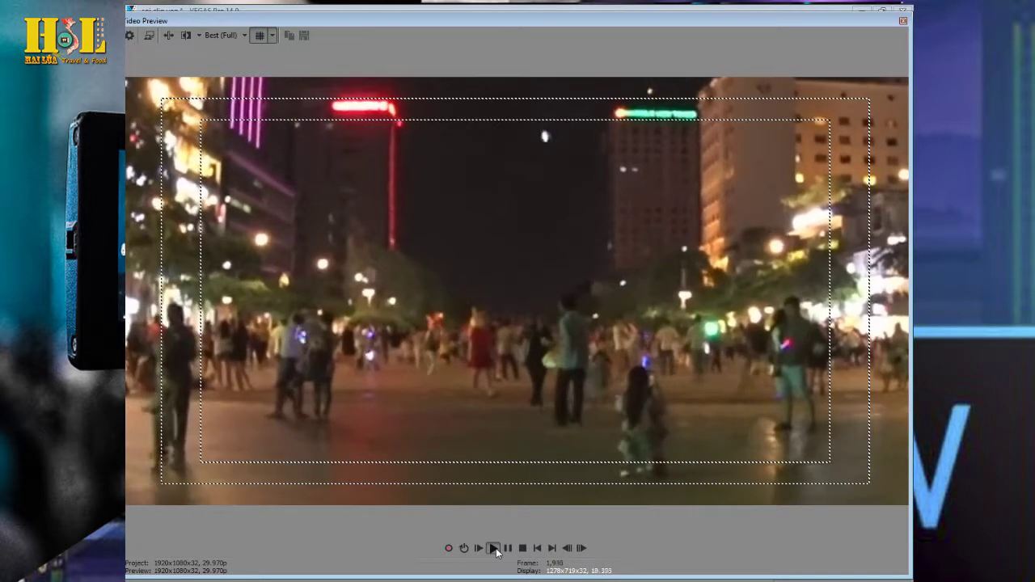
left_click(508, 550)
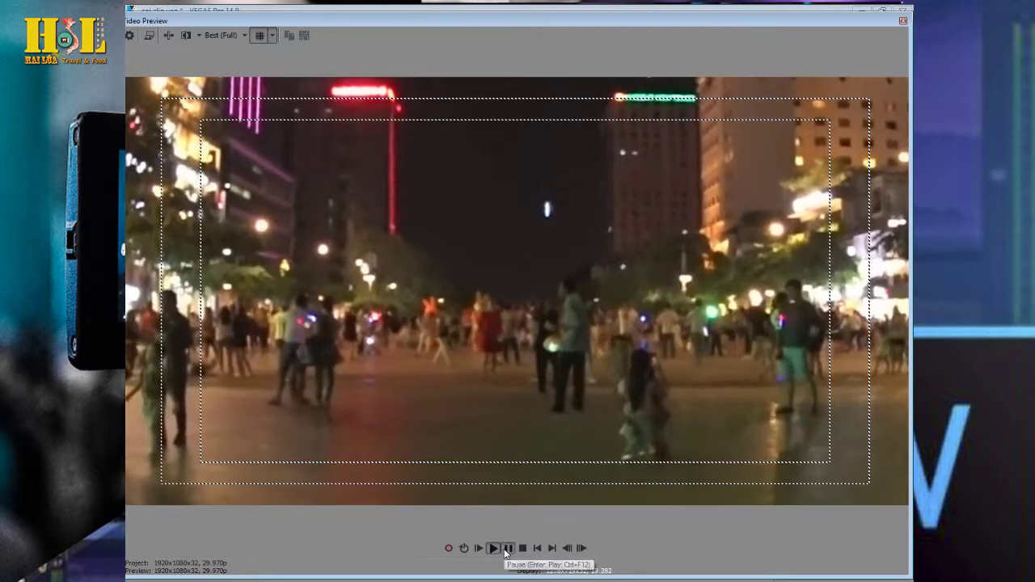
left_click(505, 551)
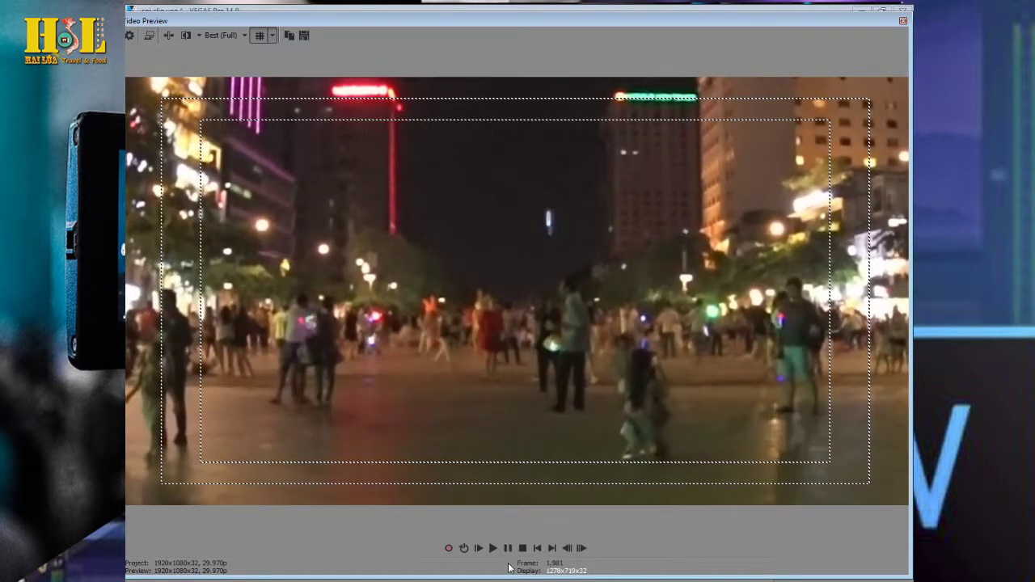